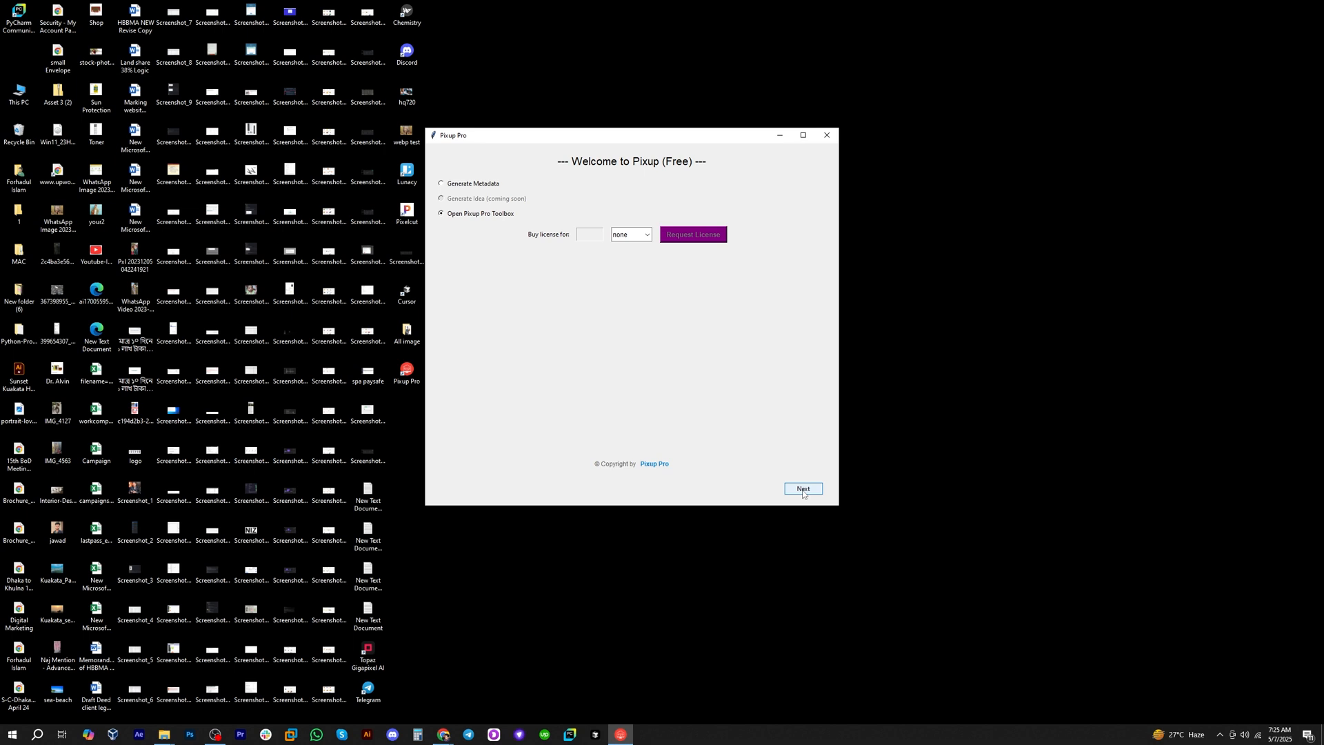
View the tools available in the Pixup Toolbox and return to the main menu.
click(802, 490)
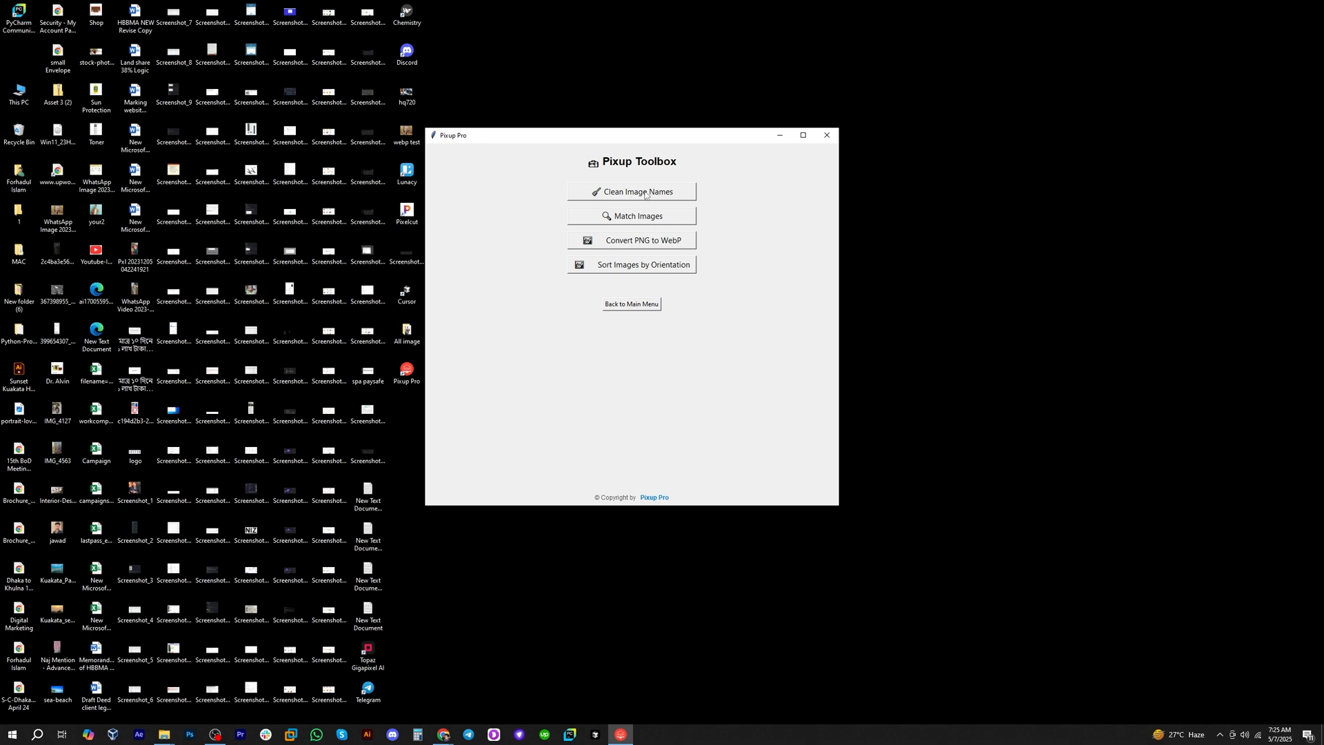
click(632, 304)
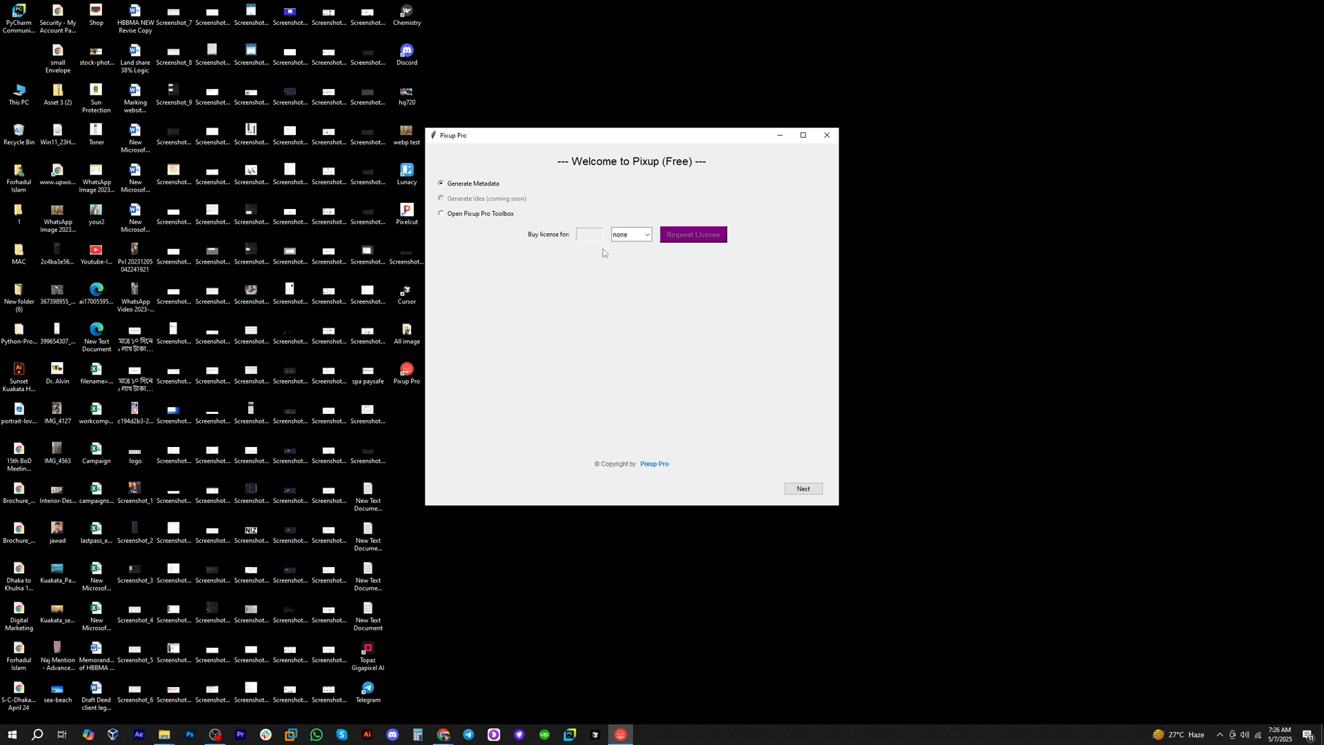
In the metadata generation setup, choose the gemini AI model and set the desktop folder All image as the input folder.
click(804, 488)
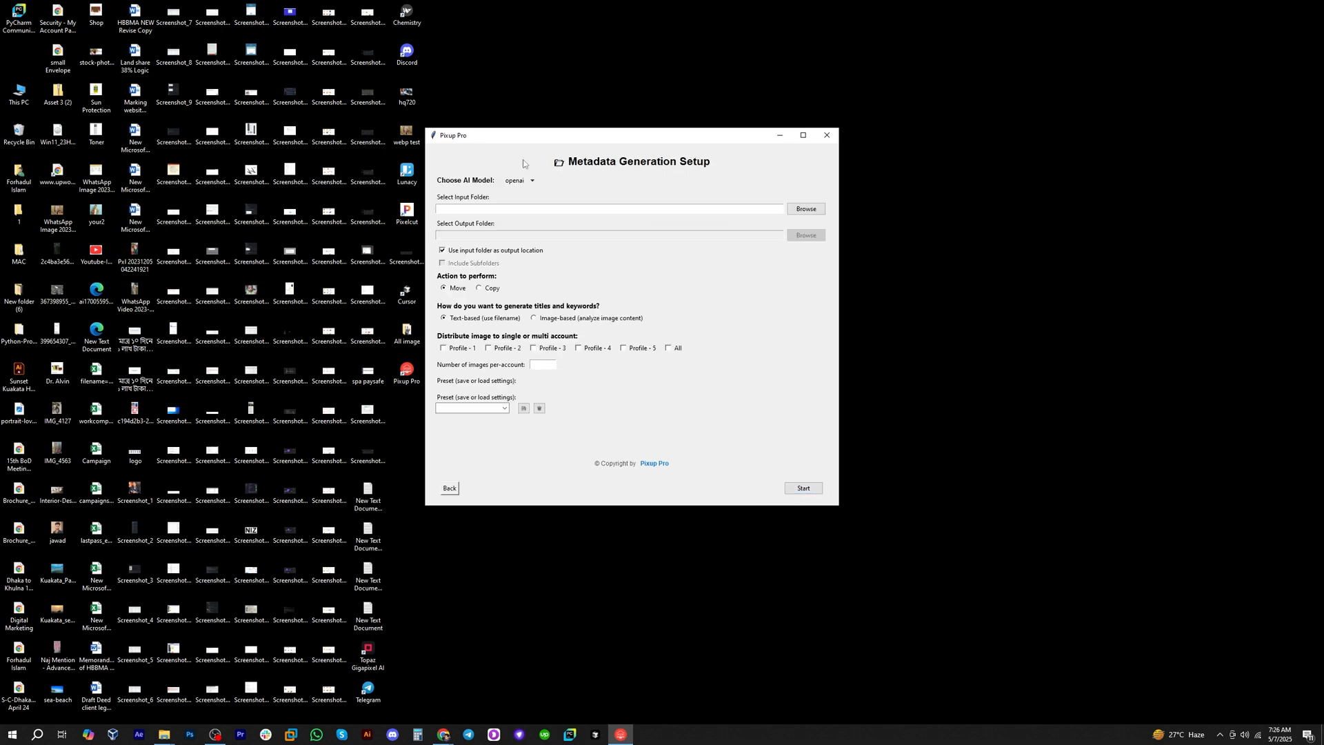
click(538, 180)
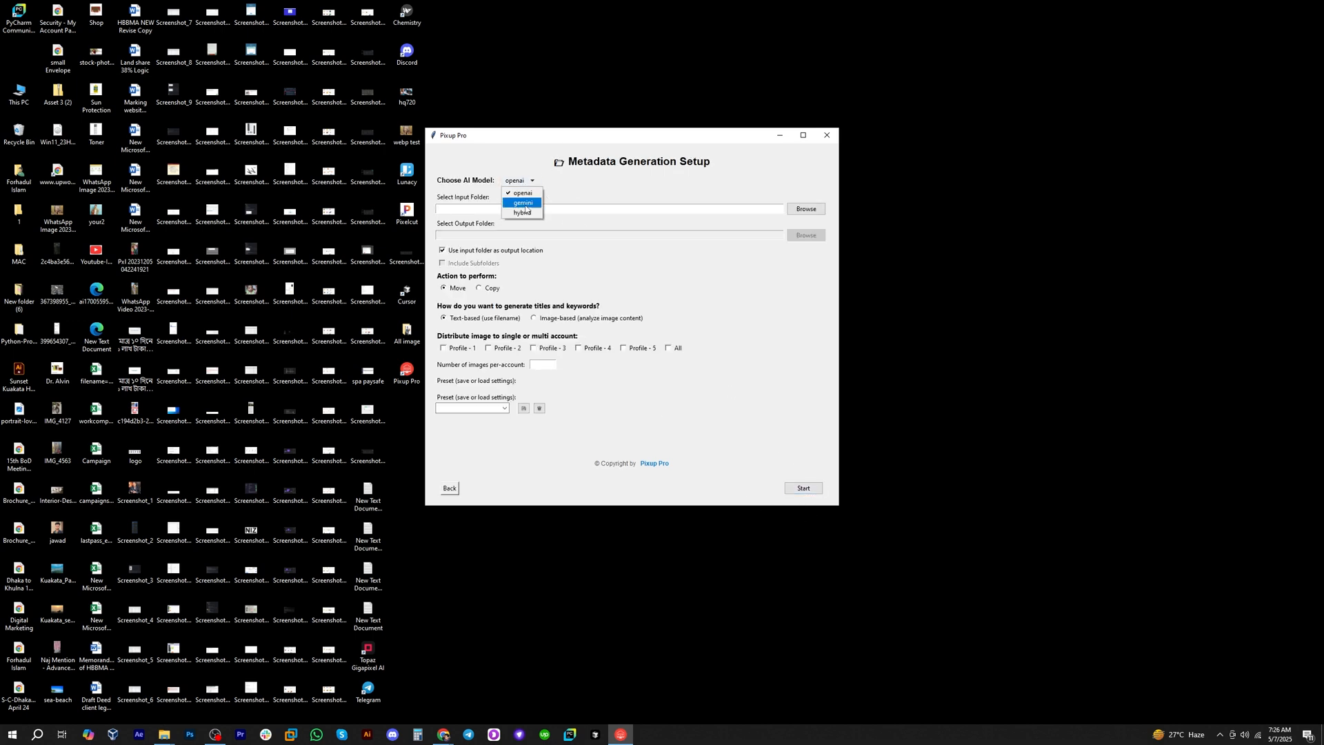
click(521, 200)
click(806, 209)
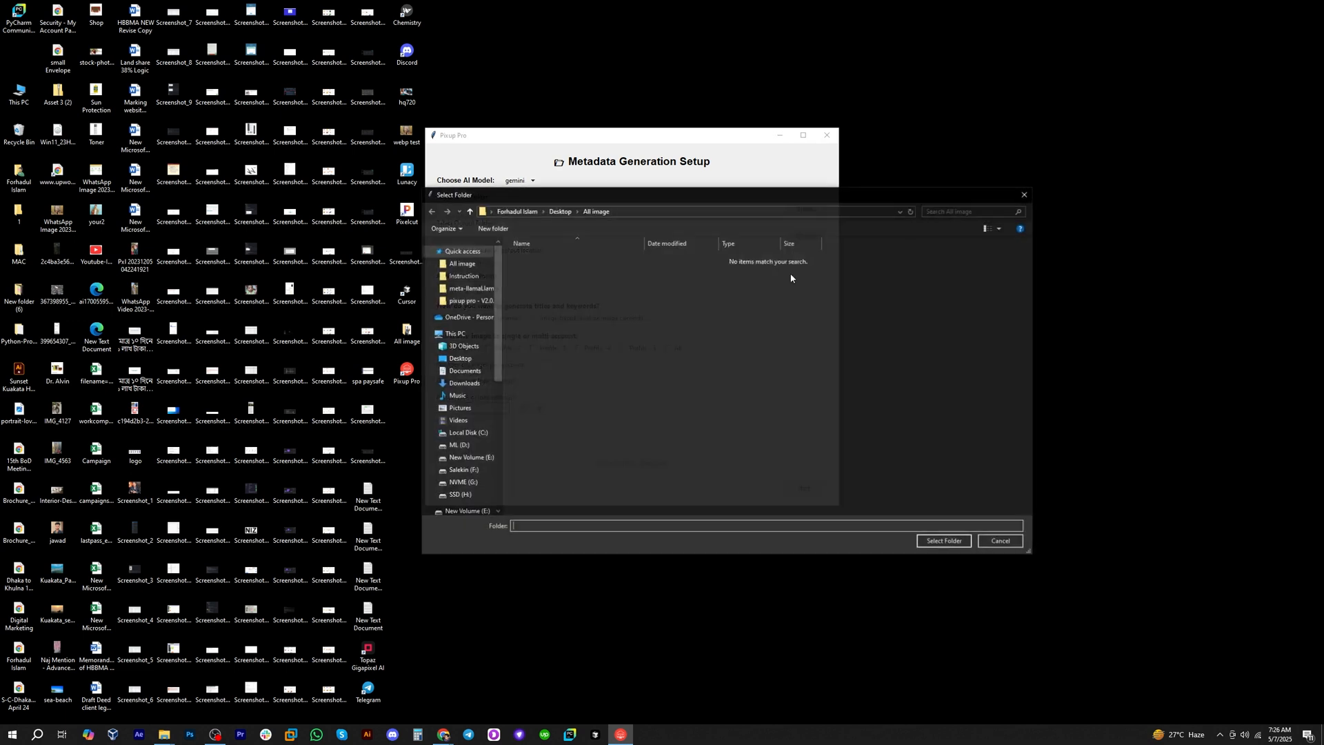
click(945, 542)
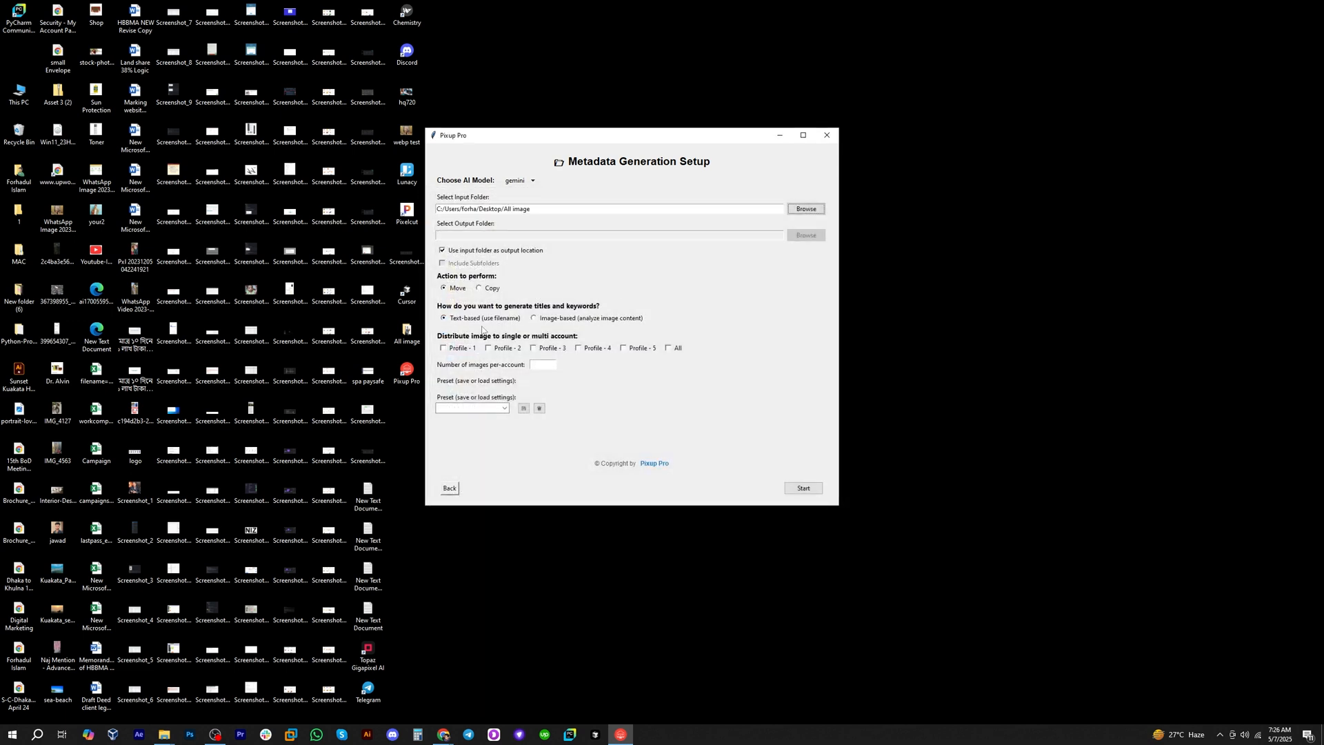
Distribute to Profile - 1 with 20 images per account, checking the source images in the All image folder.
click(548, 364)
drag(517, 137, 736, 142)
double_click(408, 343)
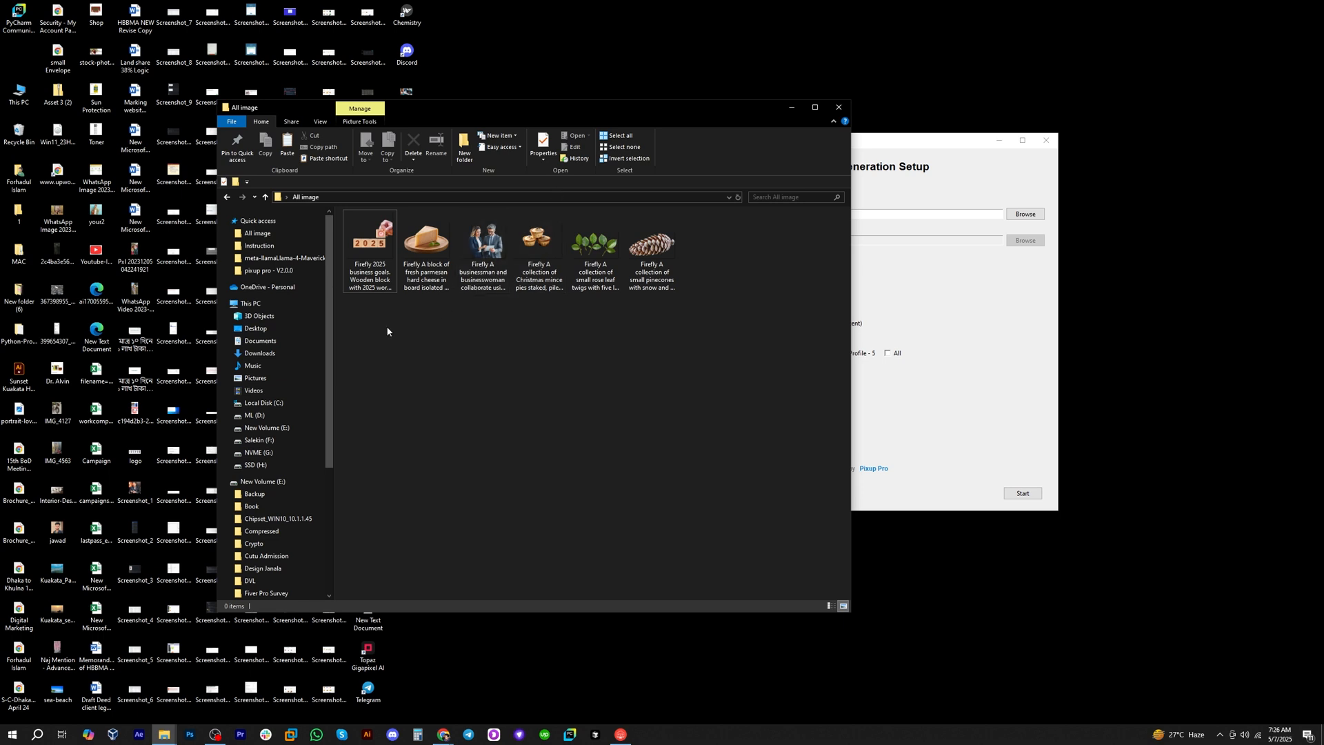
drag(387, 328, 621, 286)
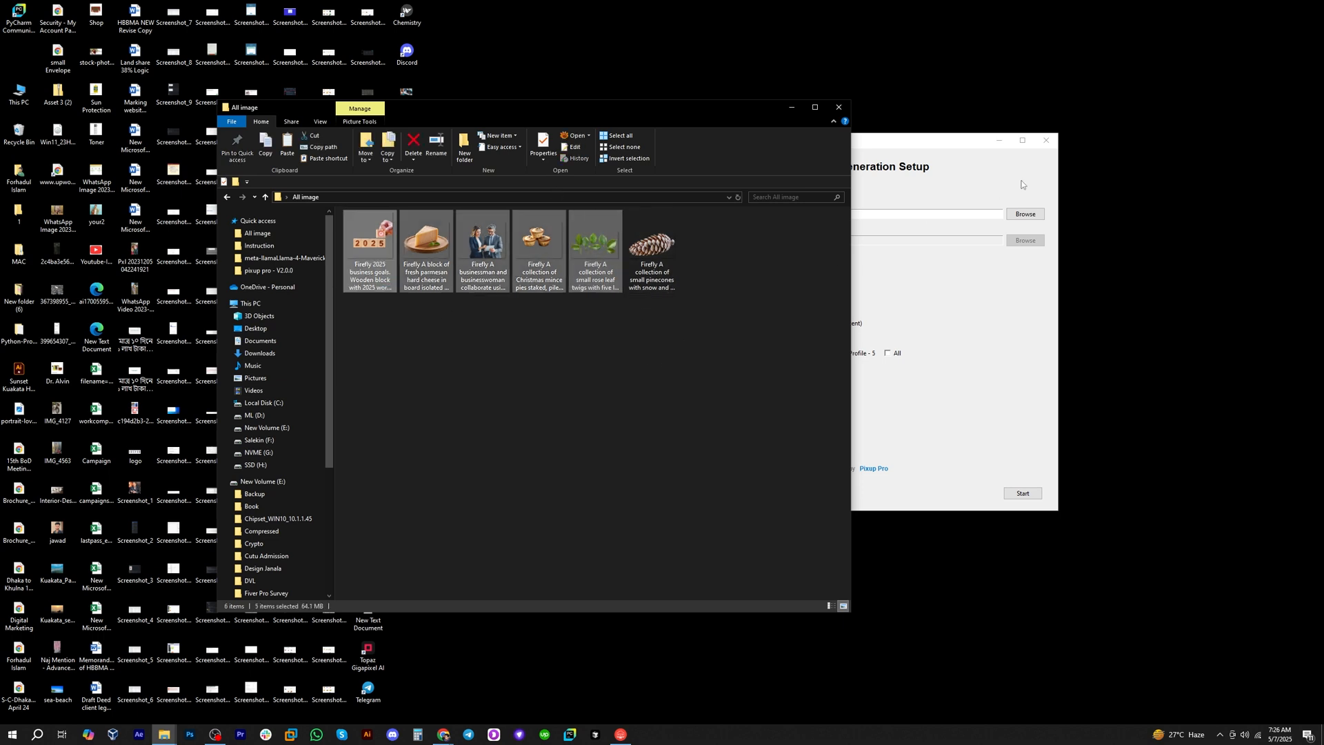
click(919, 138)
drag(916, 138, 702, 105)
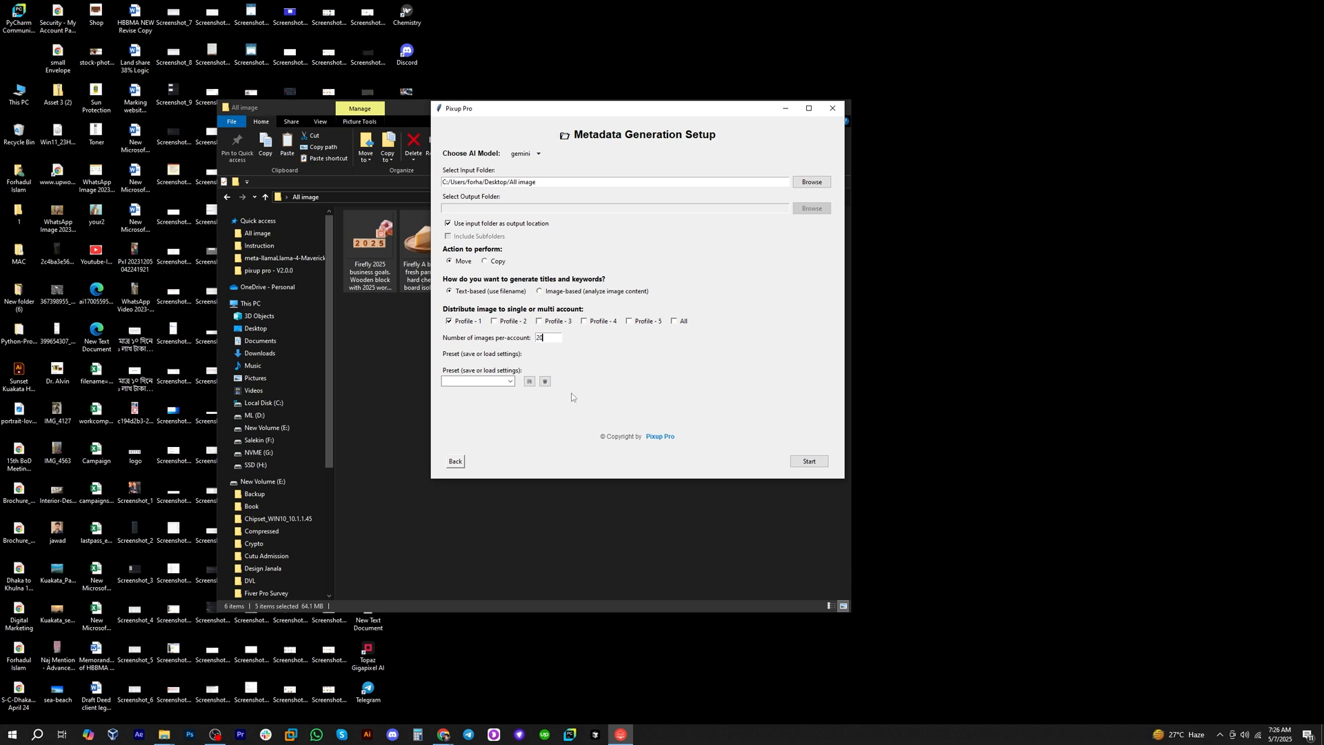
Start the metadata generation and agree to move all available images to the selected profile.
click(810, 461)
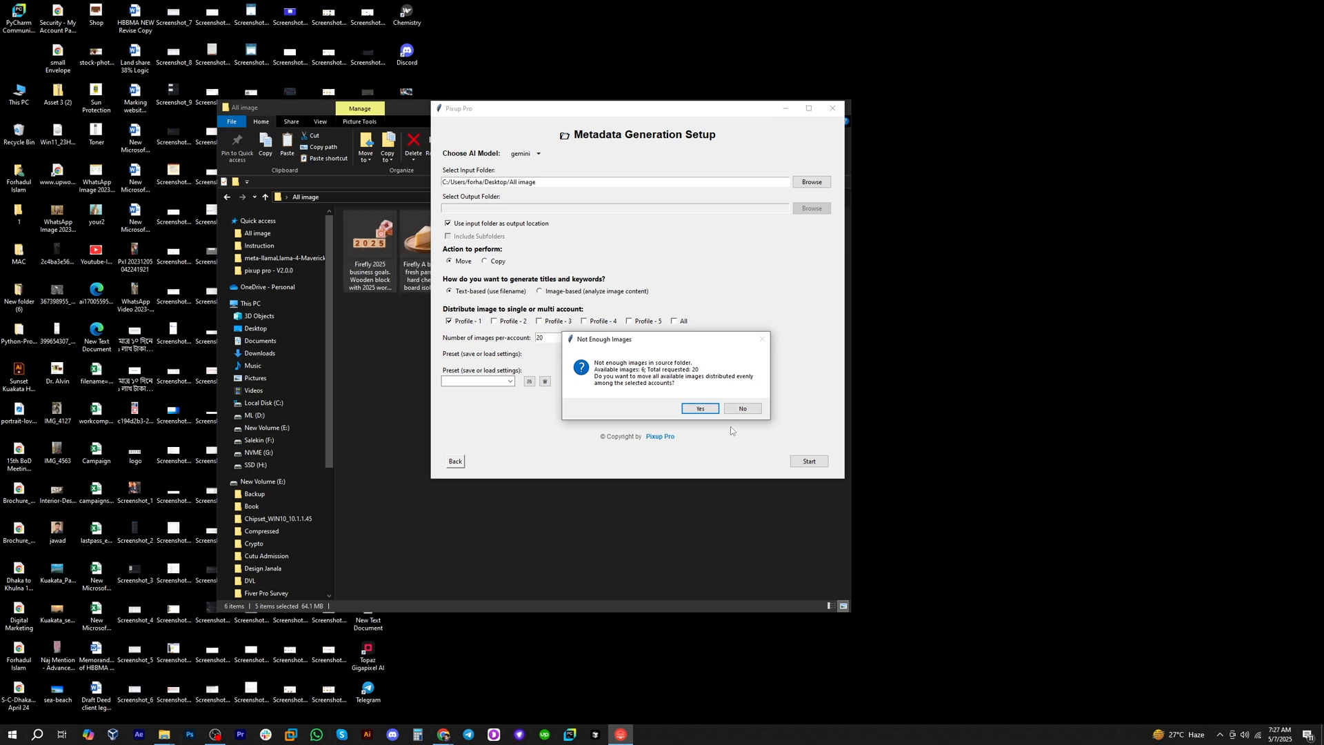
click(698, 412)
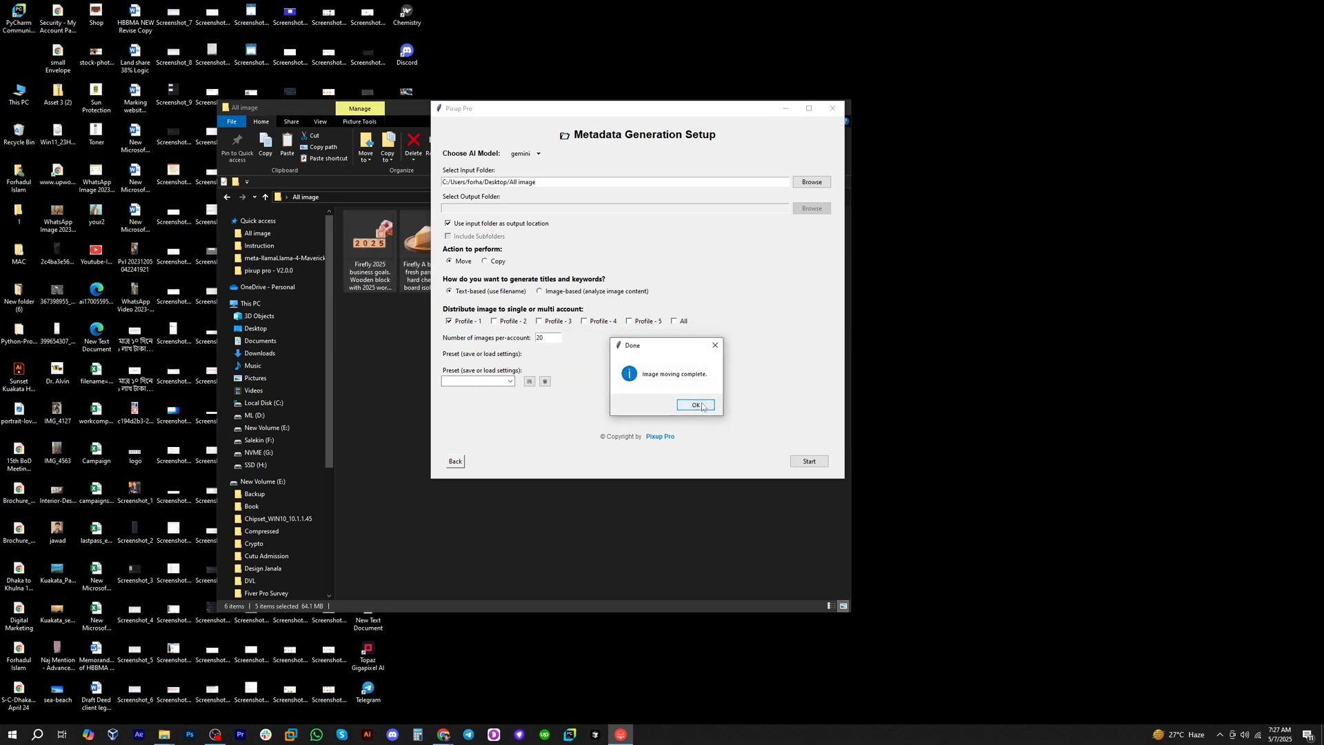
click(708, 417)
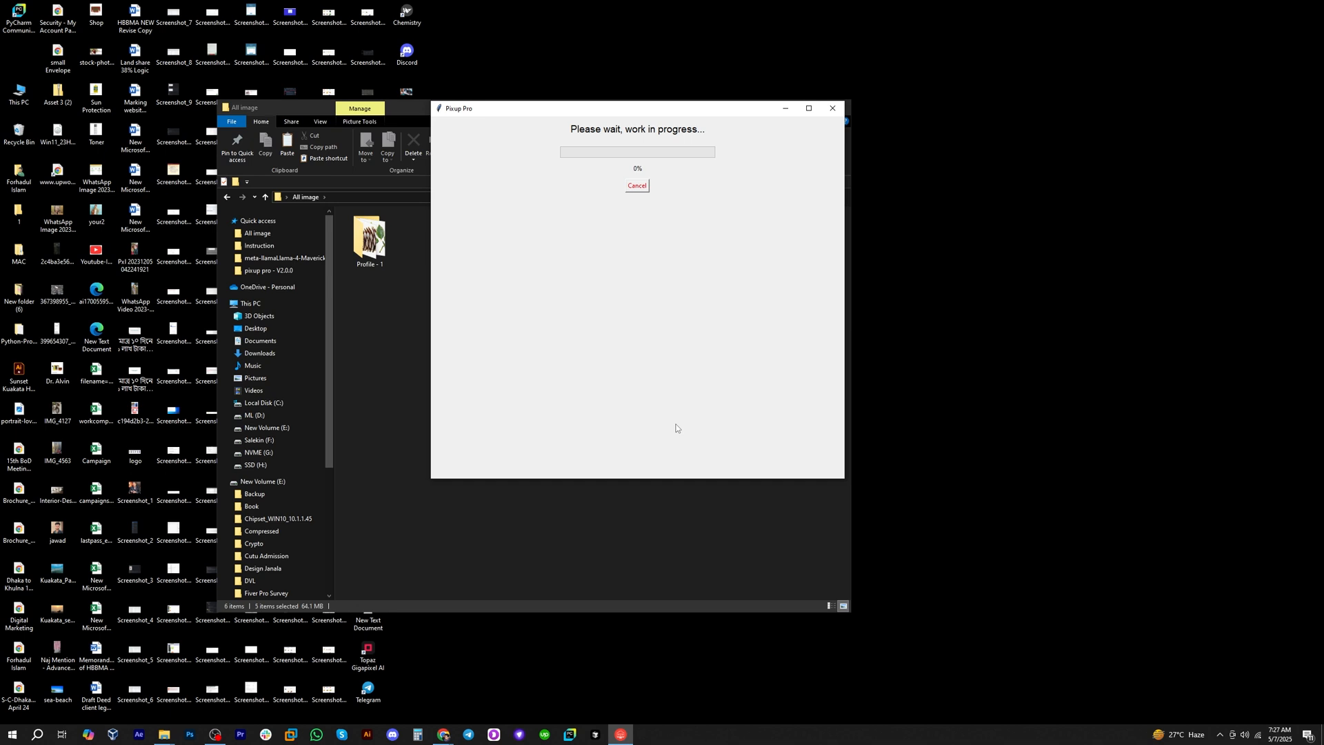
Open the generated Profile - 1 spreadsheet from the Profile - 1 folder inside All image.
drag(513, 110, 694, 71)
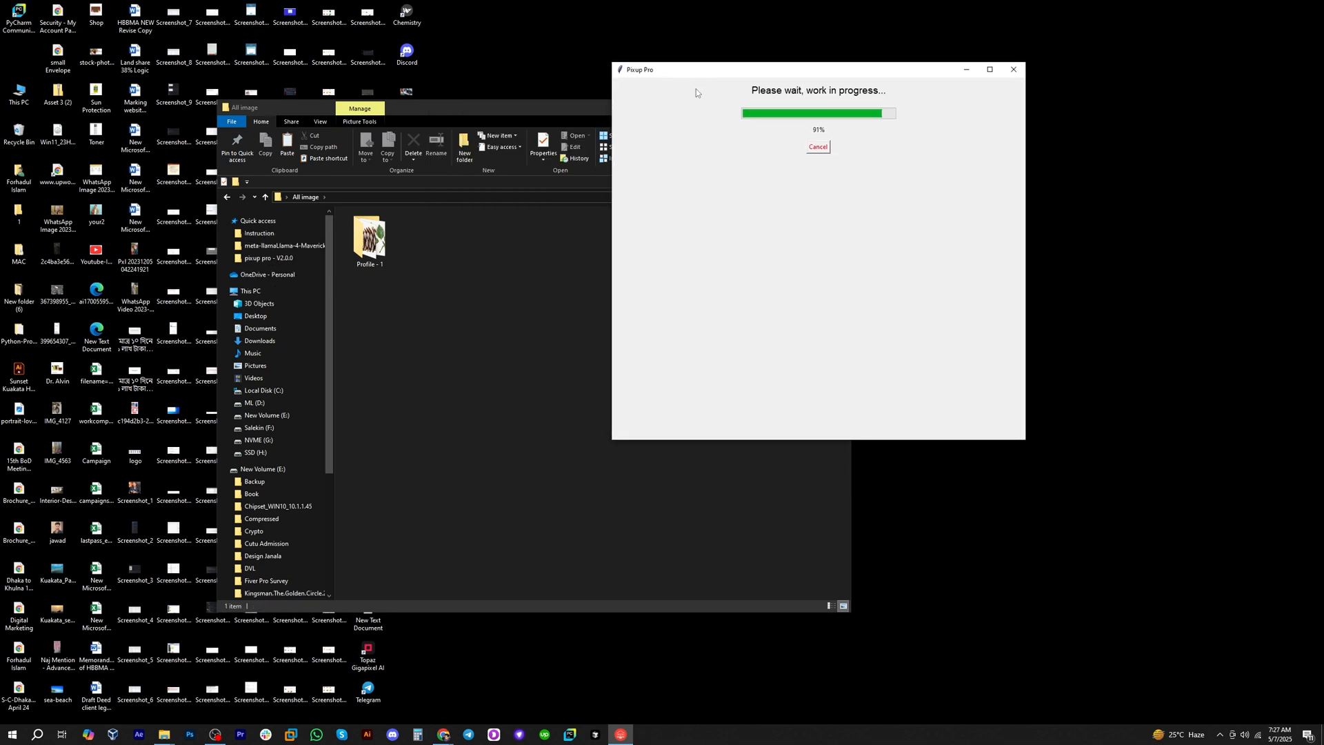
double_click(591, 181)
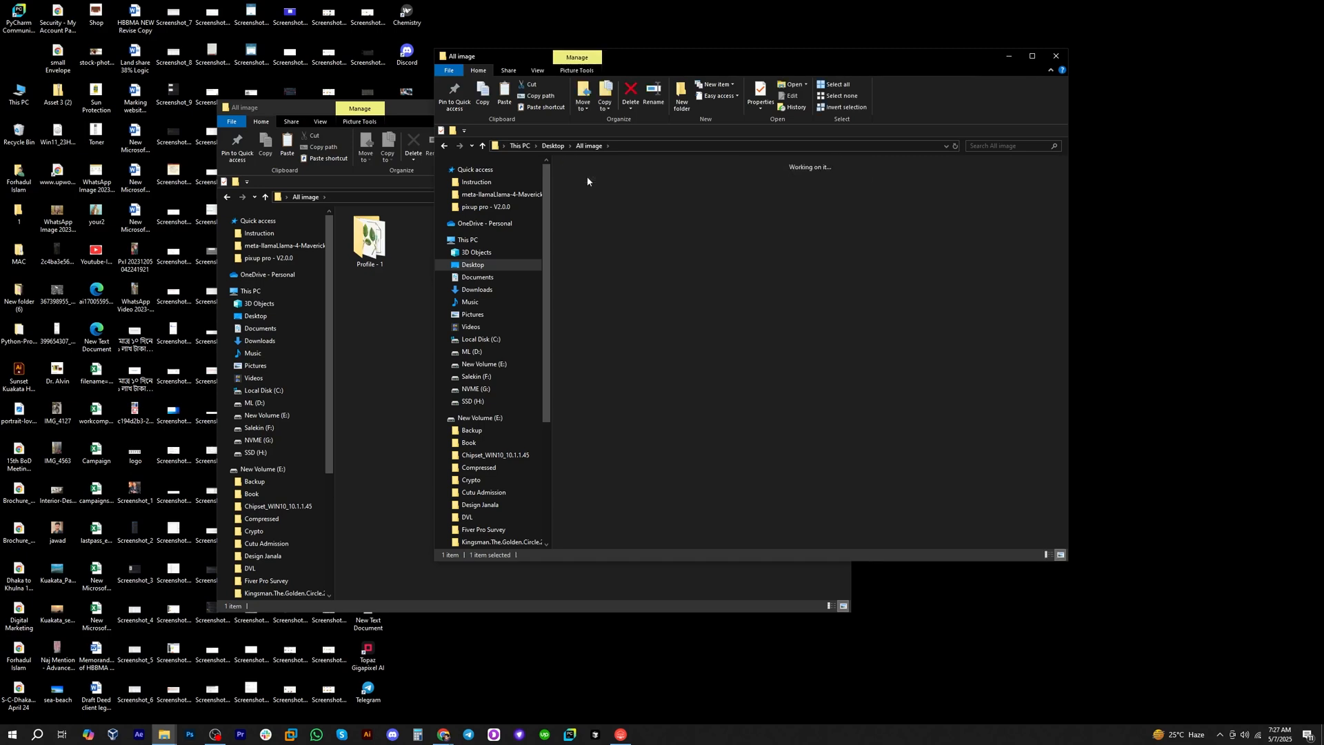
click(913, 186)
double_click(912, 186)
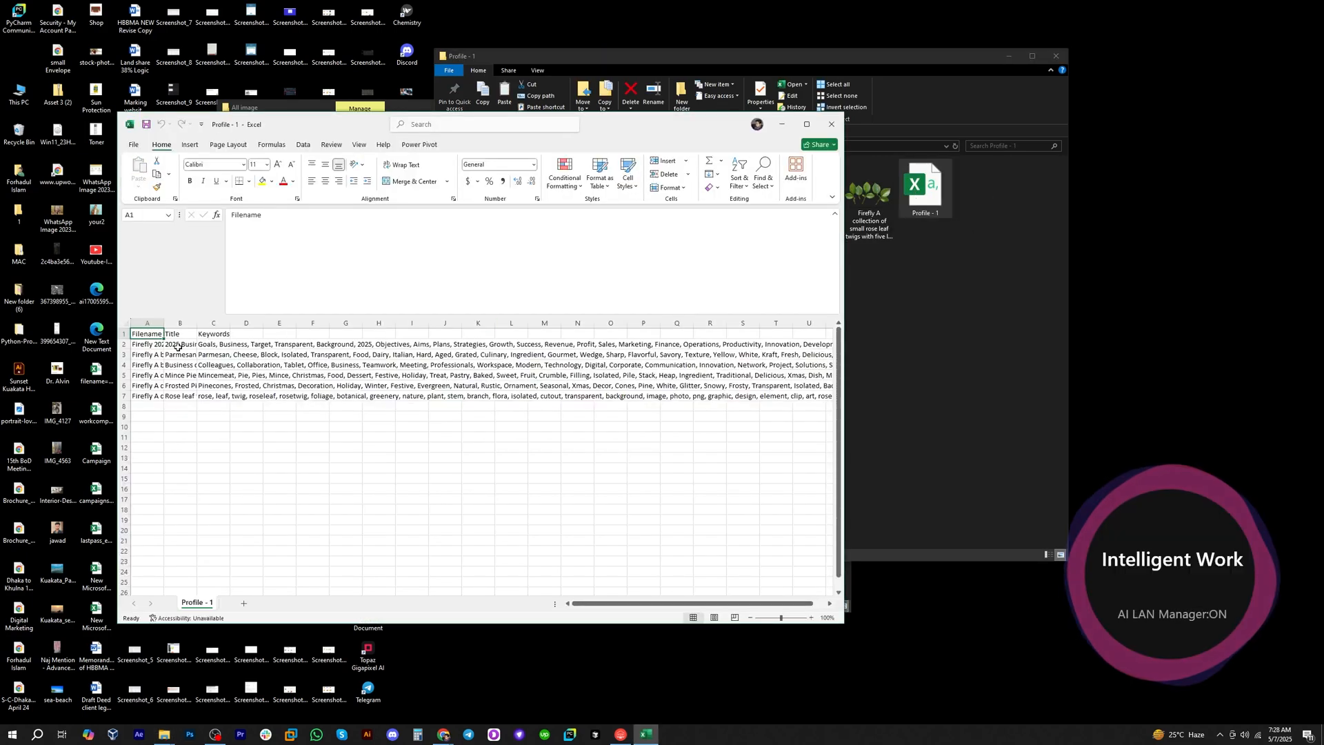
Widen the Filename column and fit the Title column to its contents in the Profile - 1 sheet.
click(181, 344)
drag(197, 323, 304, 338)
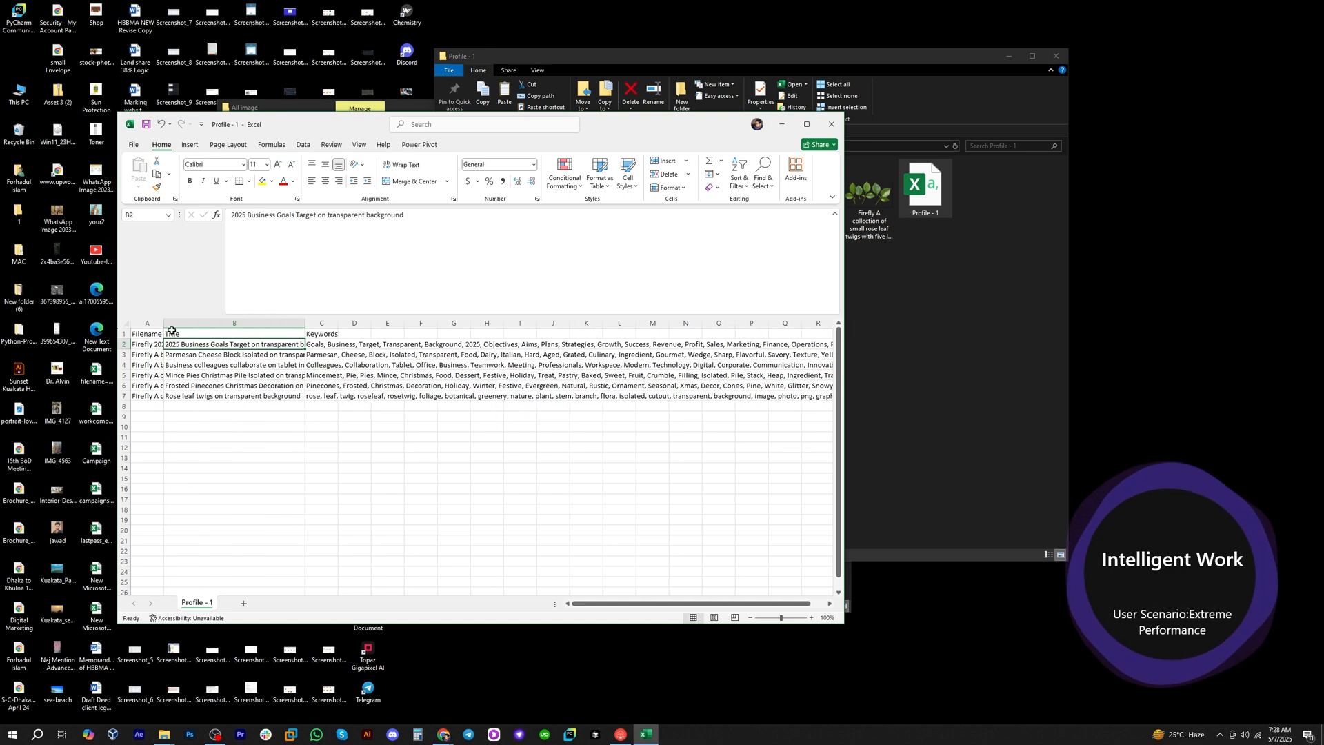
drag(164, 323, 314, 324)
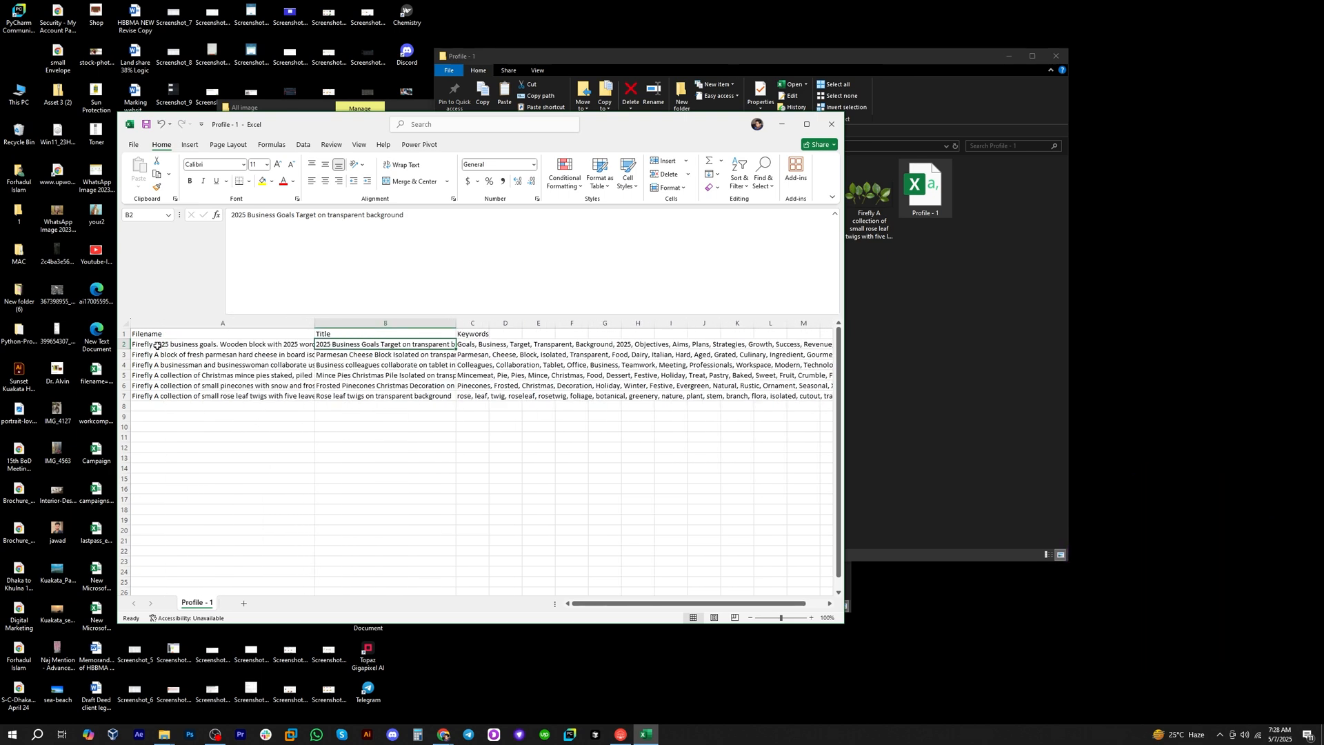
double_click(455, 323)
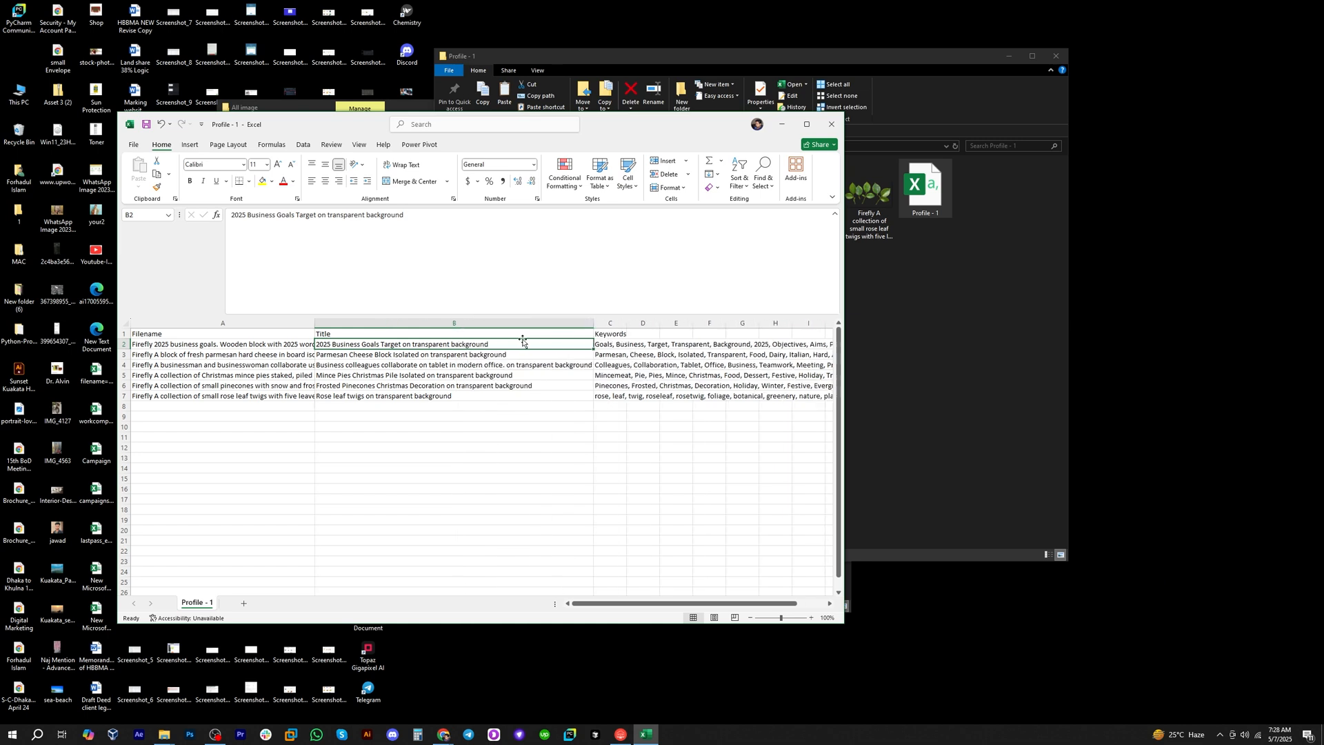
Compare the filenames with their generated titles and examine the keywords for the 2025 business goals image, keeping the spreadsheet open.
click(203, 349)
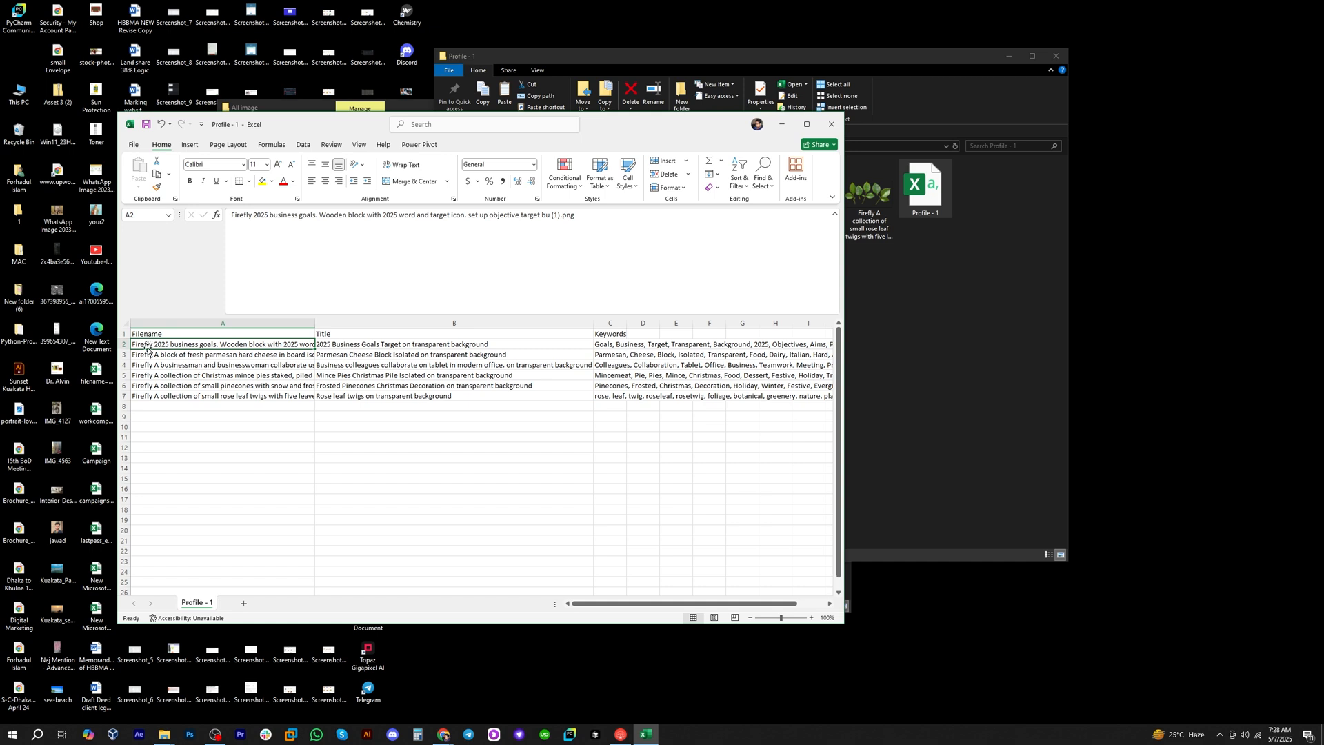
click(345, 347)
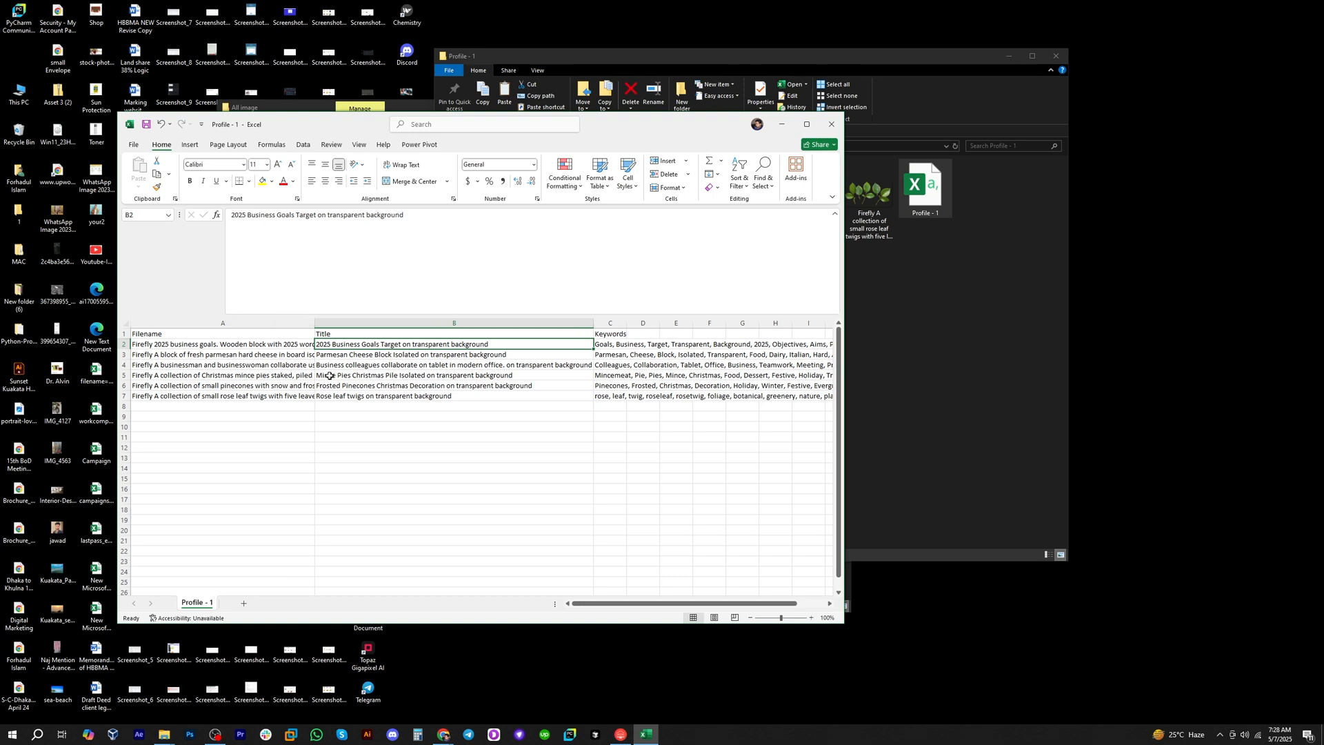
click(160, 356)
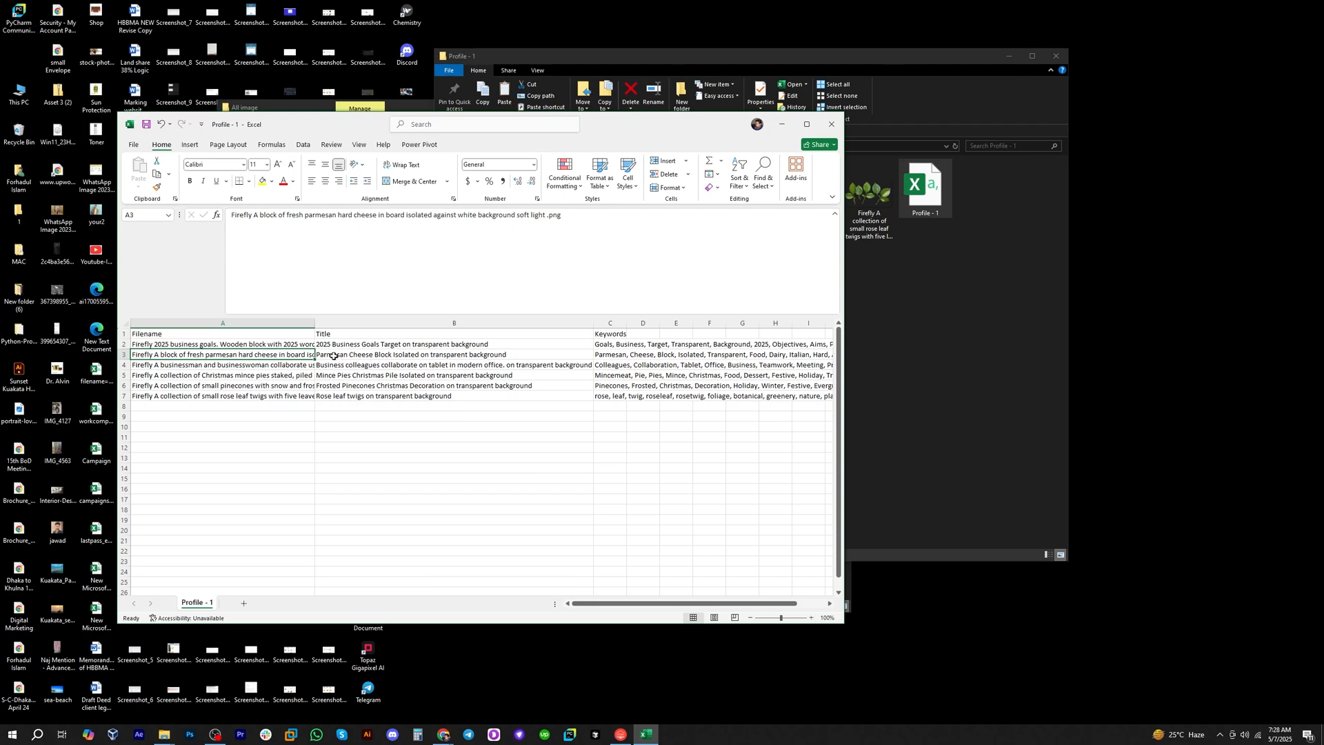
drag(330, 356, 338, 391)
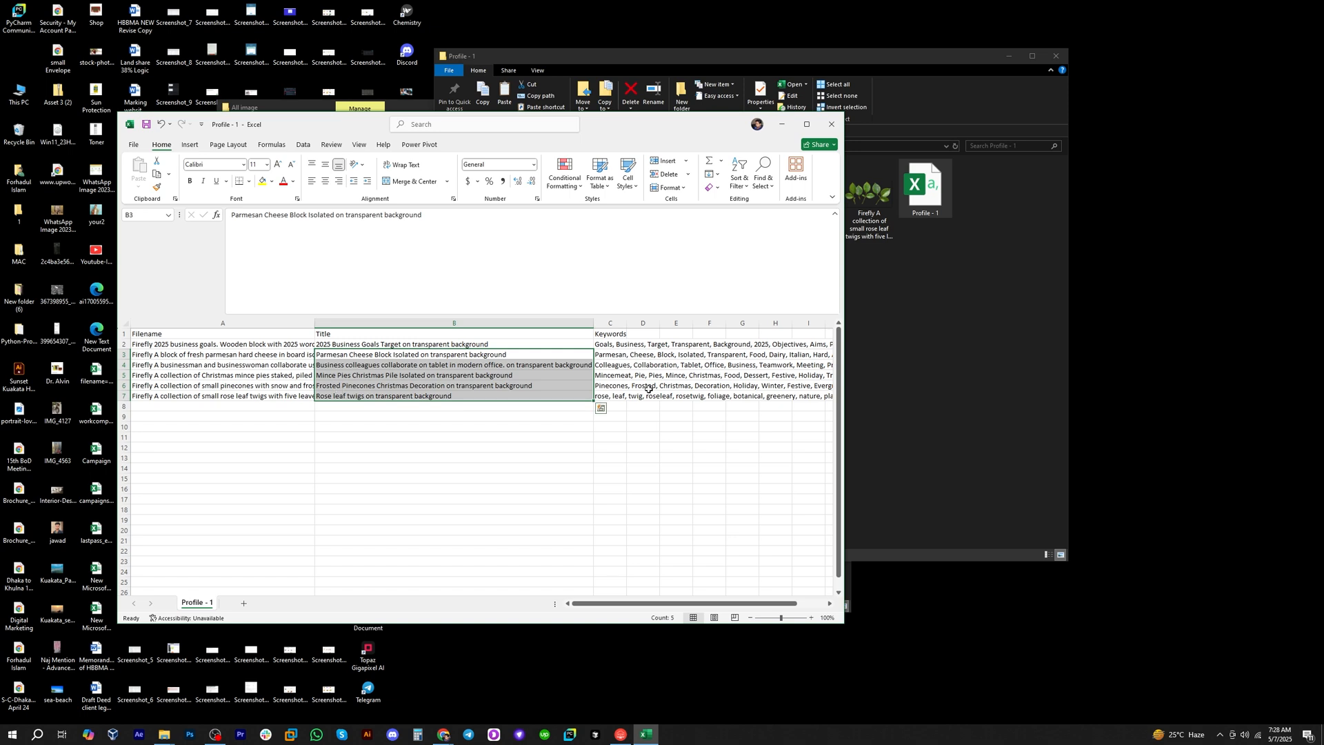
drag(846, 304, 1227, 307)
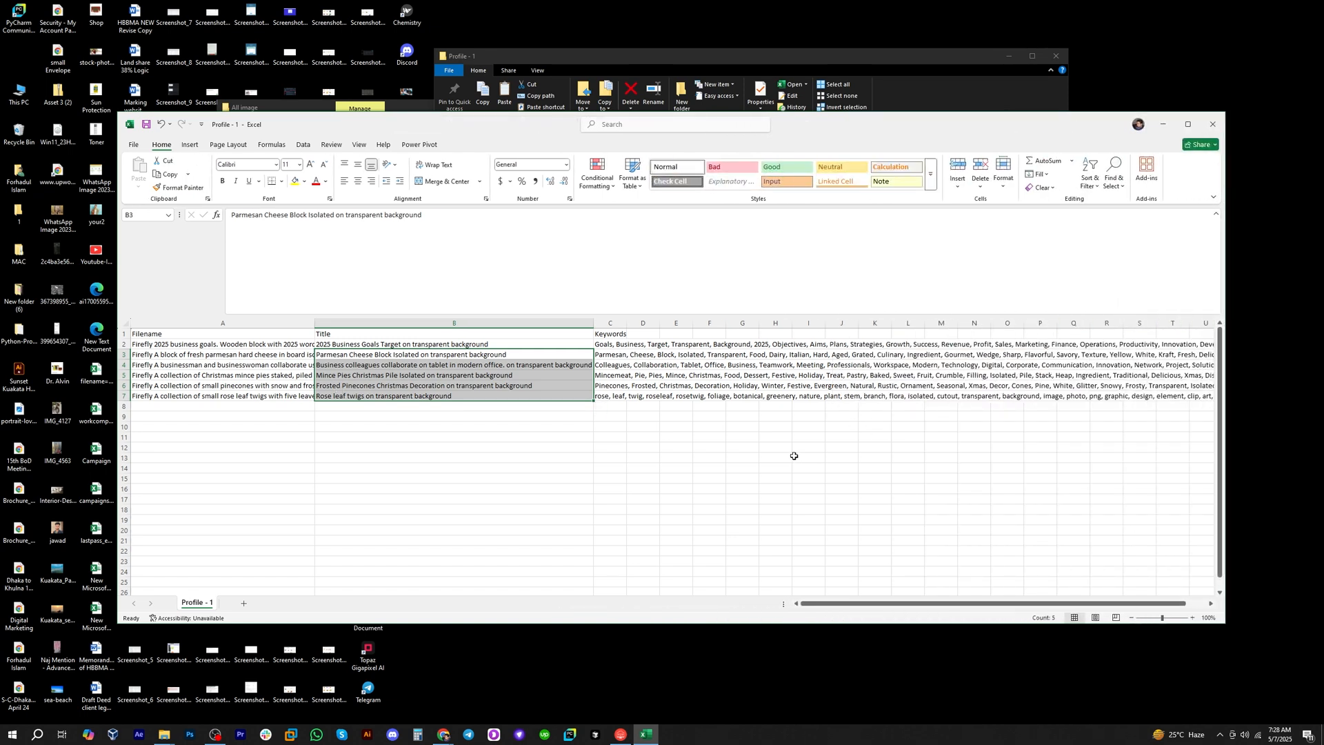
click(142, 346)
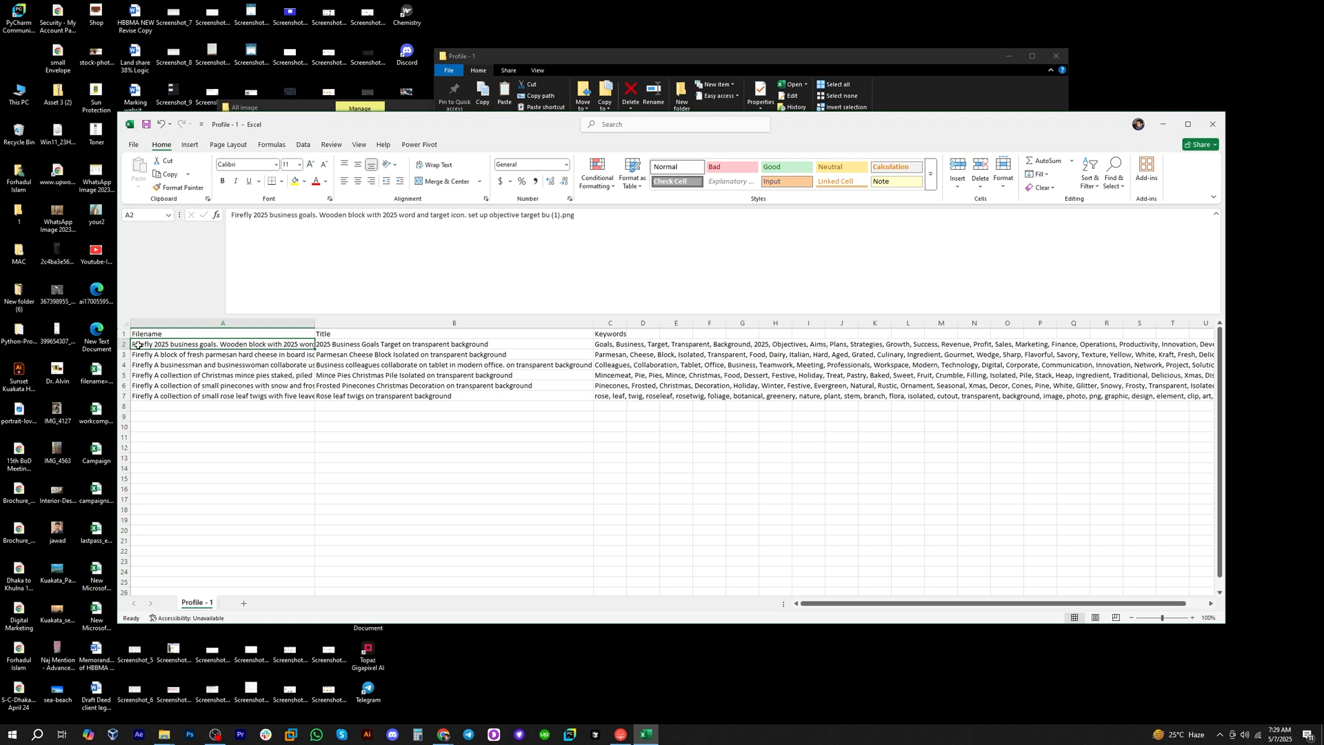
click(347, 345)
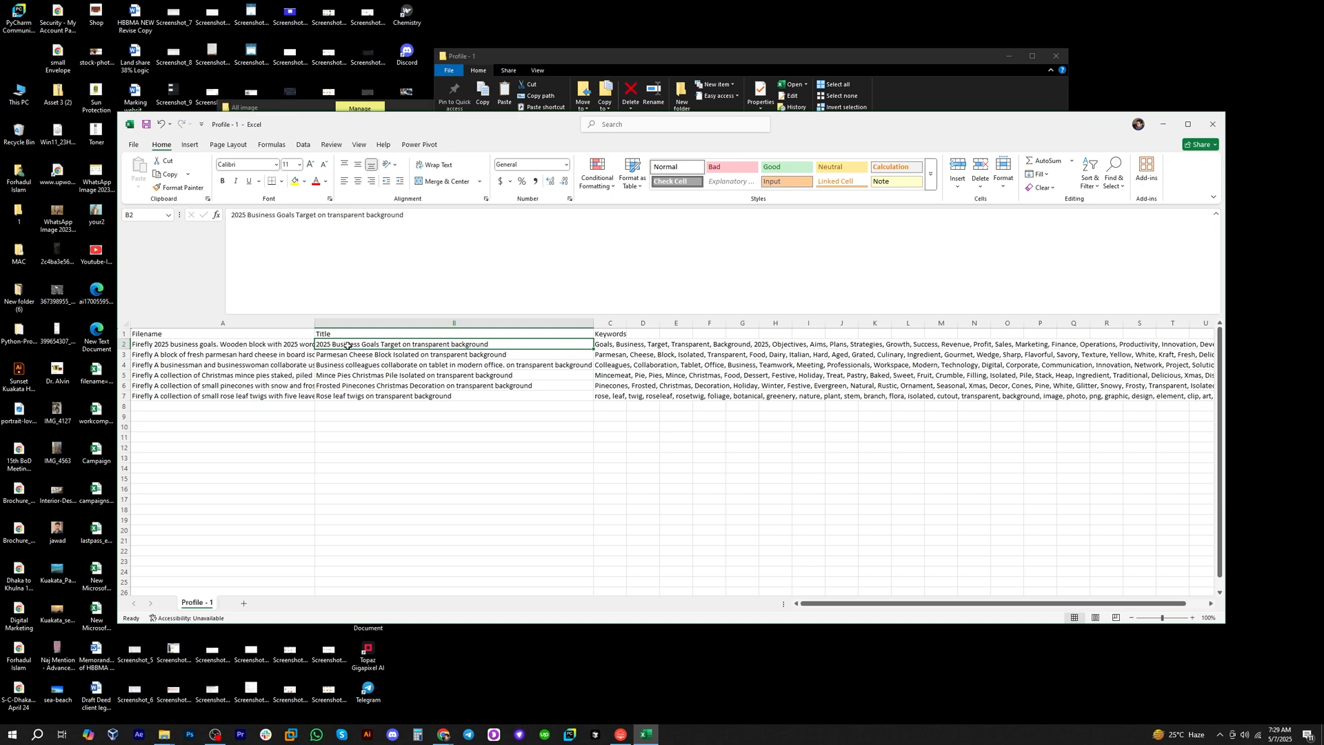
click(610, 346)
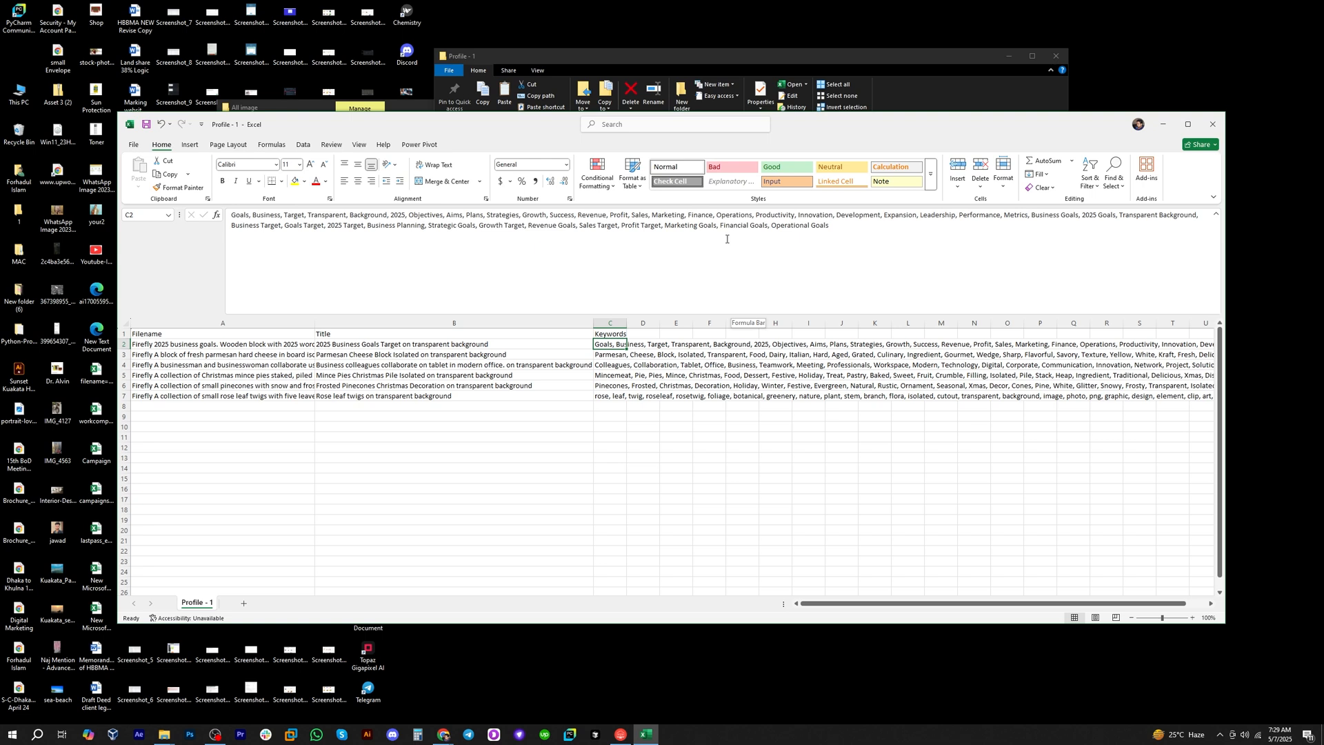
click(1213, 124)
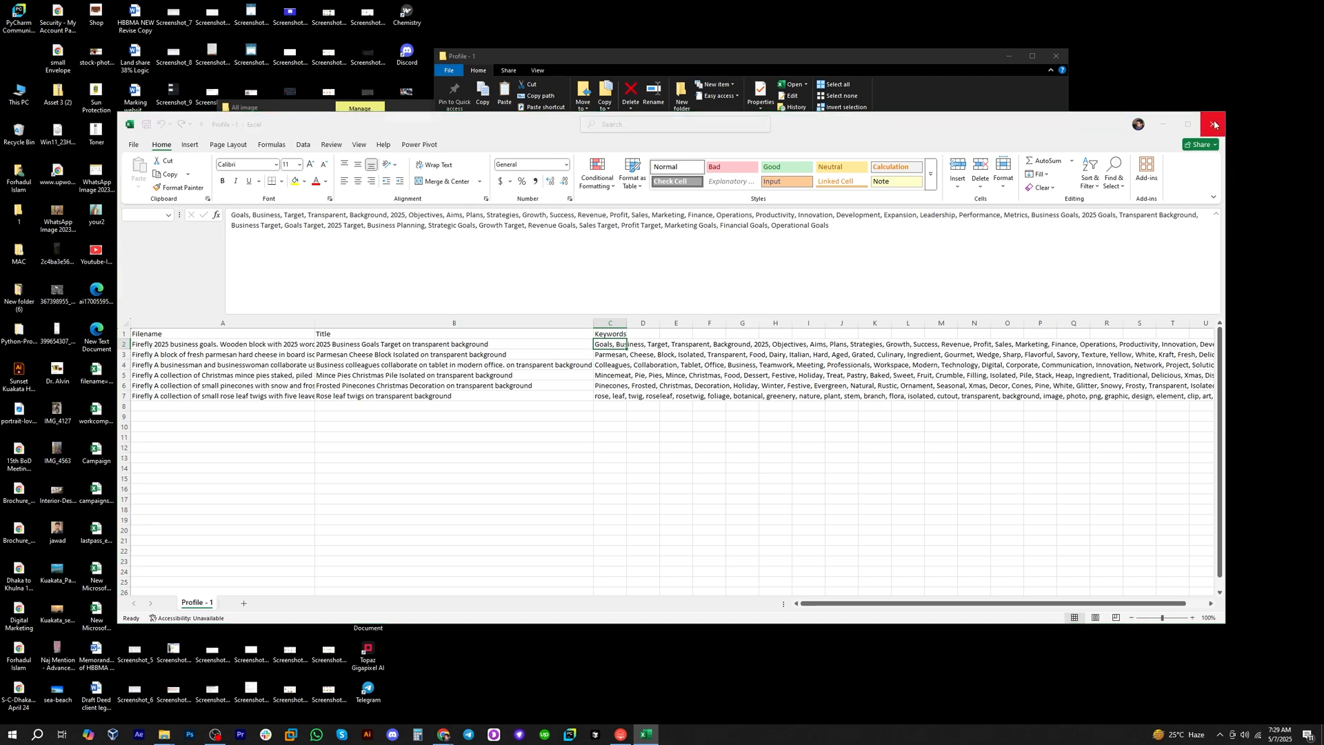
click(758, 447)
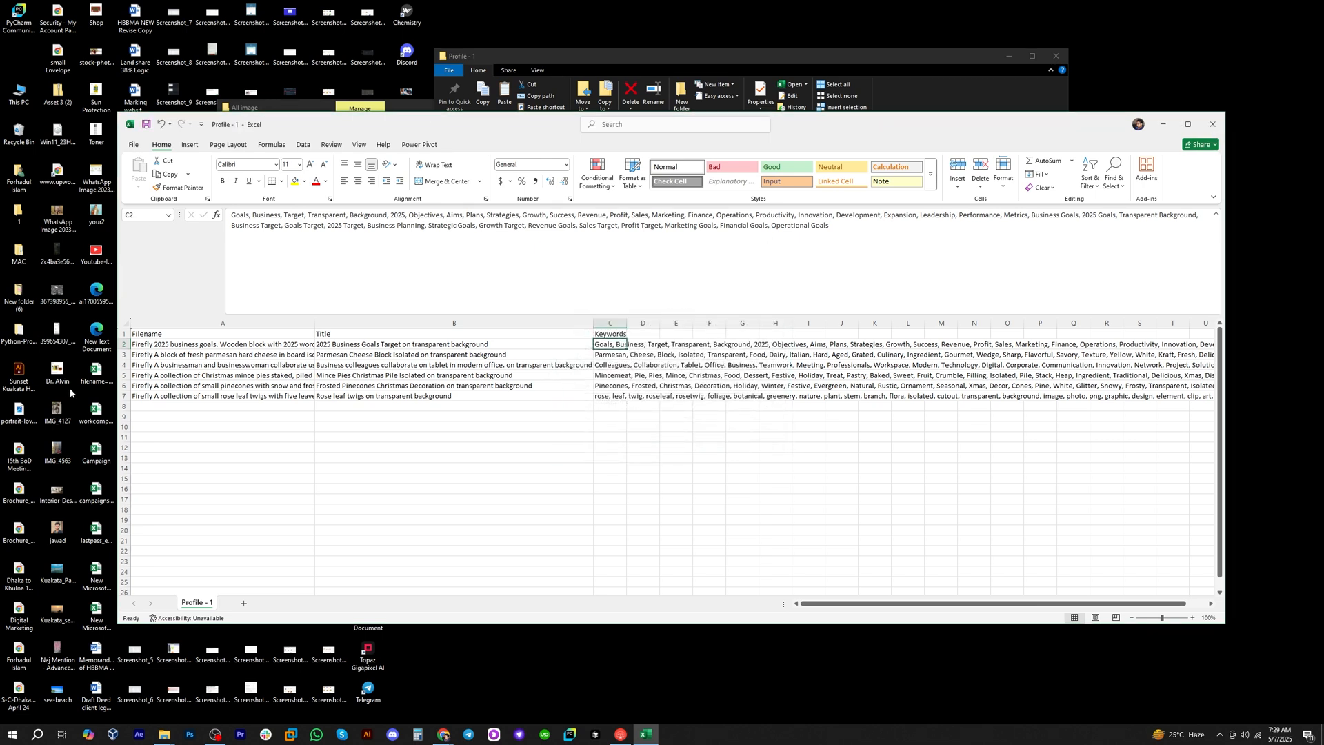
Examine the image filenames in A2:A7 for the shared word Firefly.
click(157, 346)
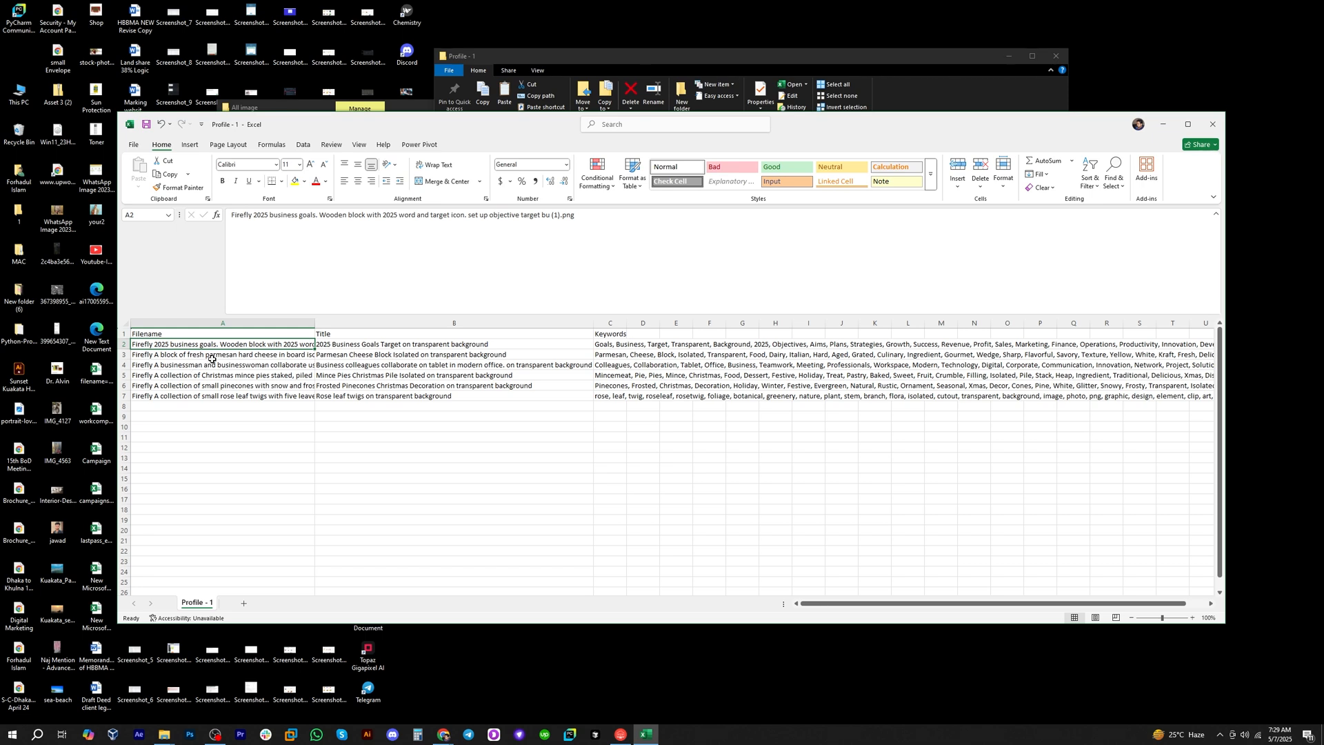
click(170, 356)
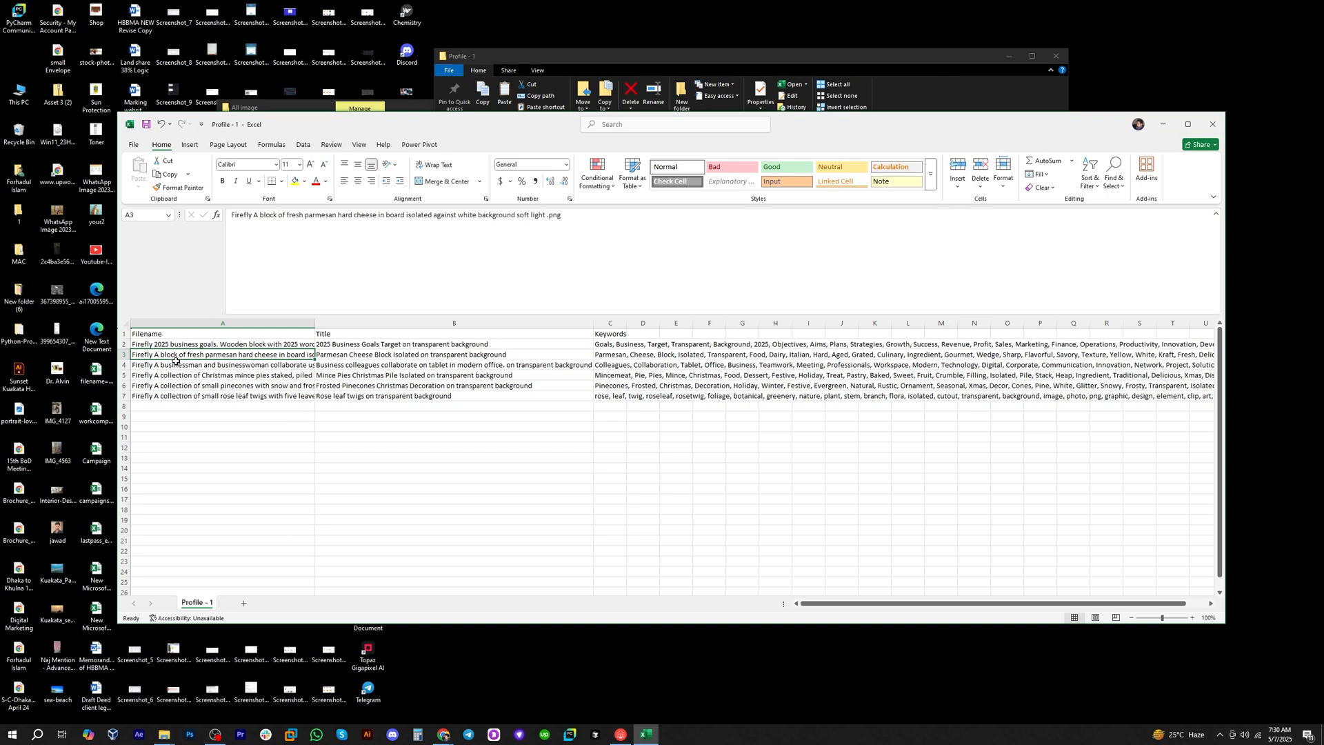
click(169, 343)
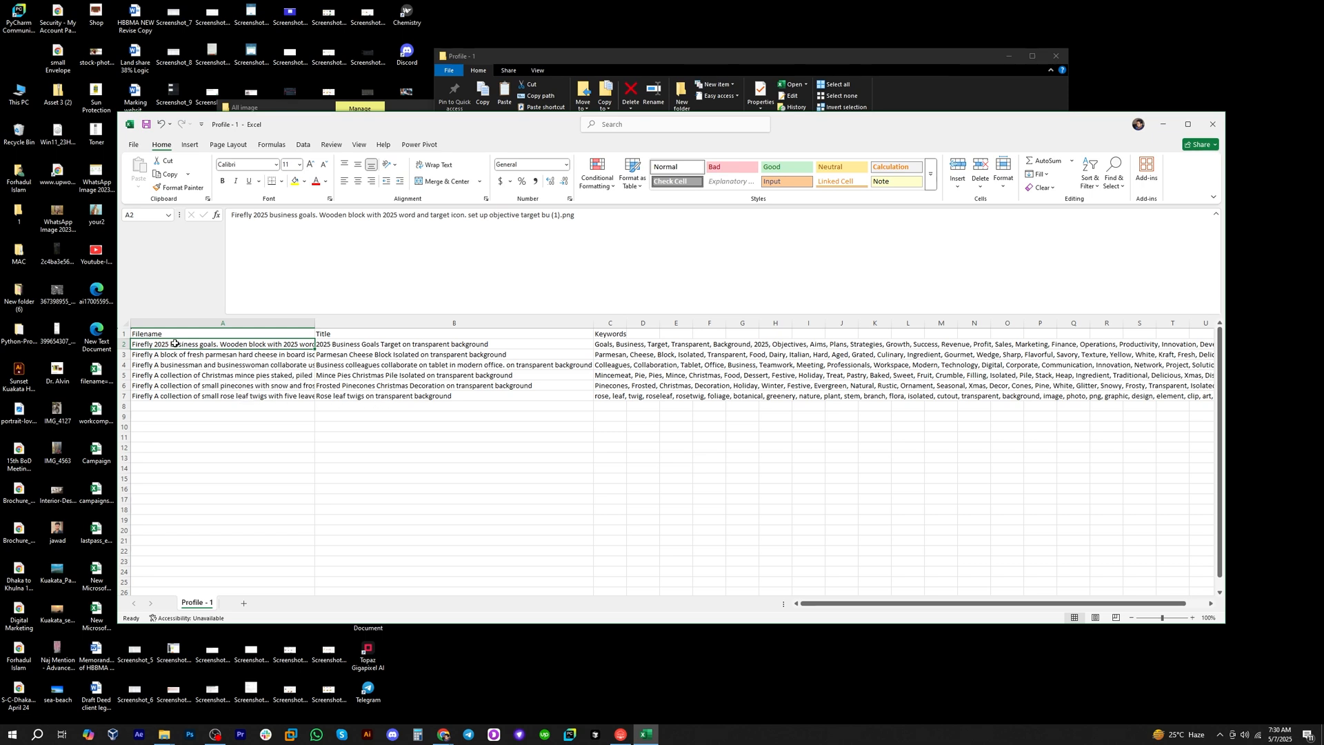
drag(174, 343, 175, 397)
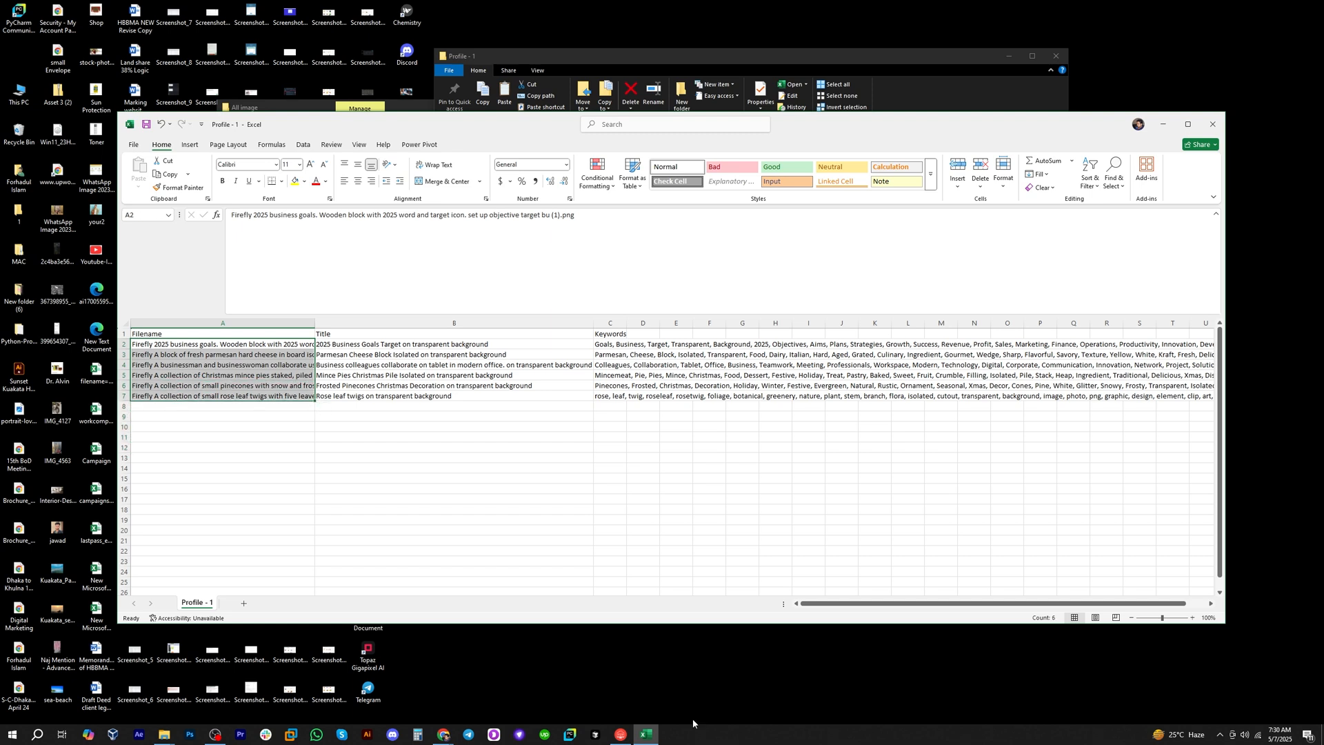
Switch to Pixup Pro and open the Clean Image Names tool from the Pixup Pro Toolbox.
click(622, 735)
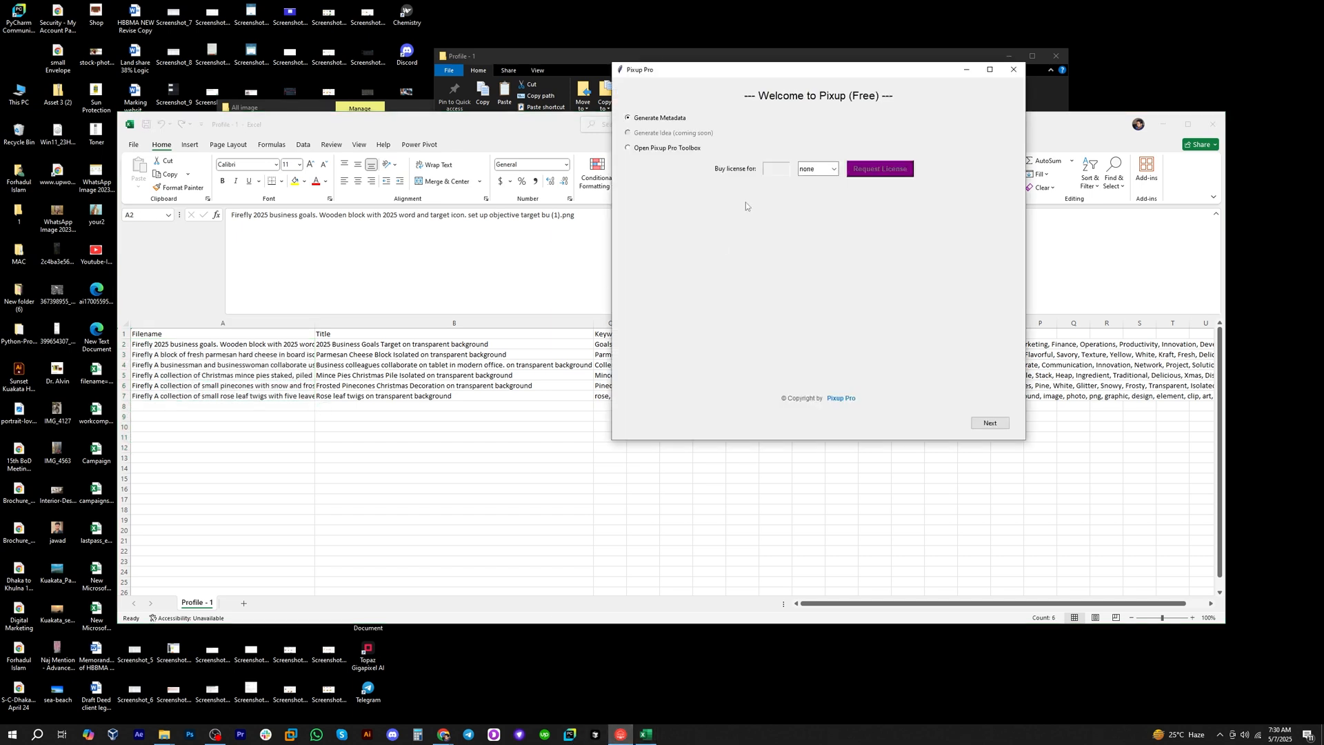
click(669, 149)
click(988, 424)
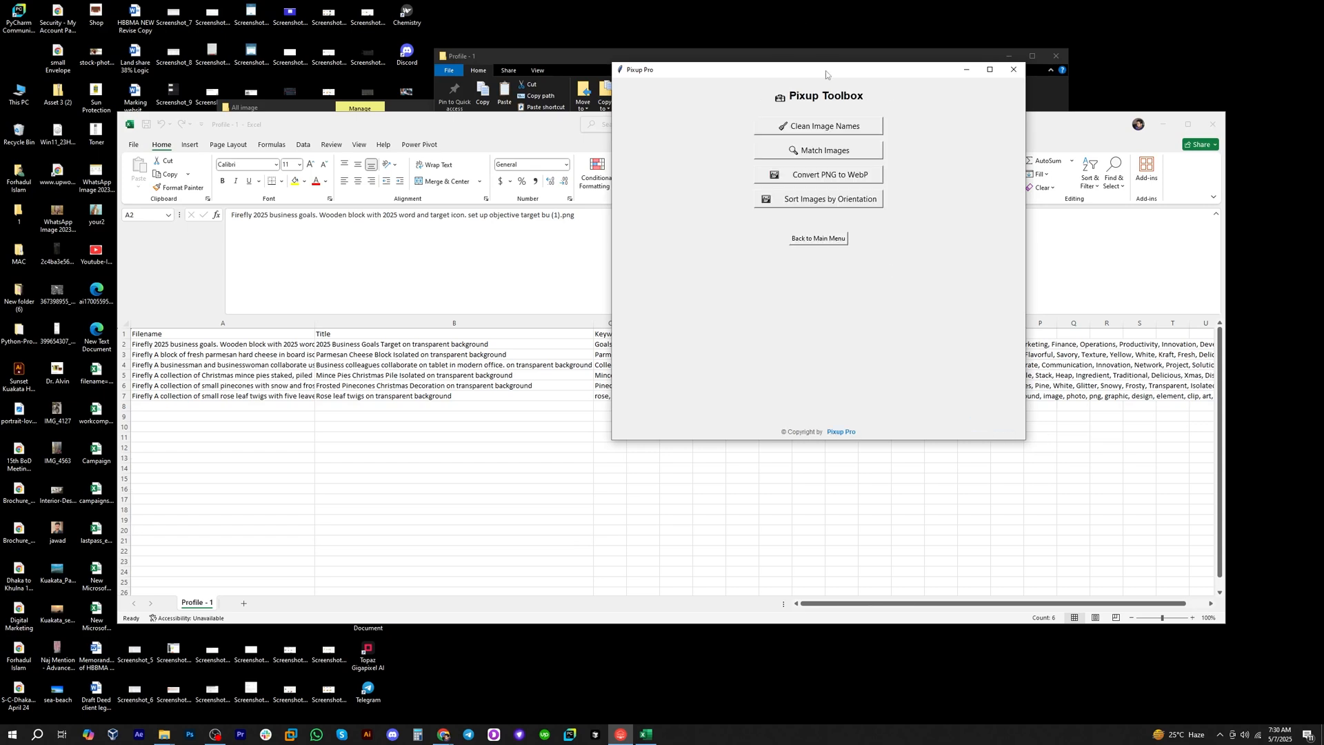
click(821, 127)
Set the image folder to Profile - 1 inside All image.
click(835, 137)
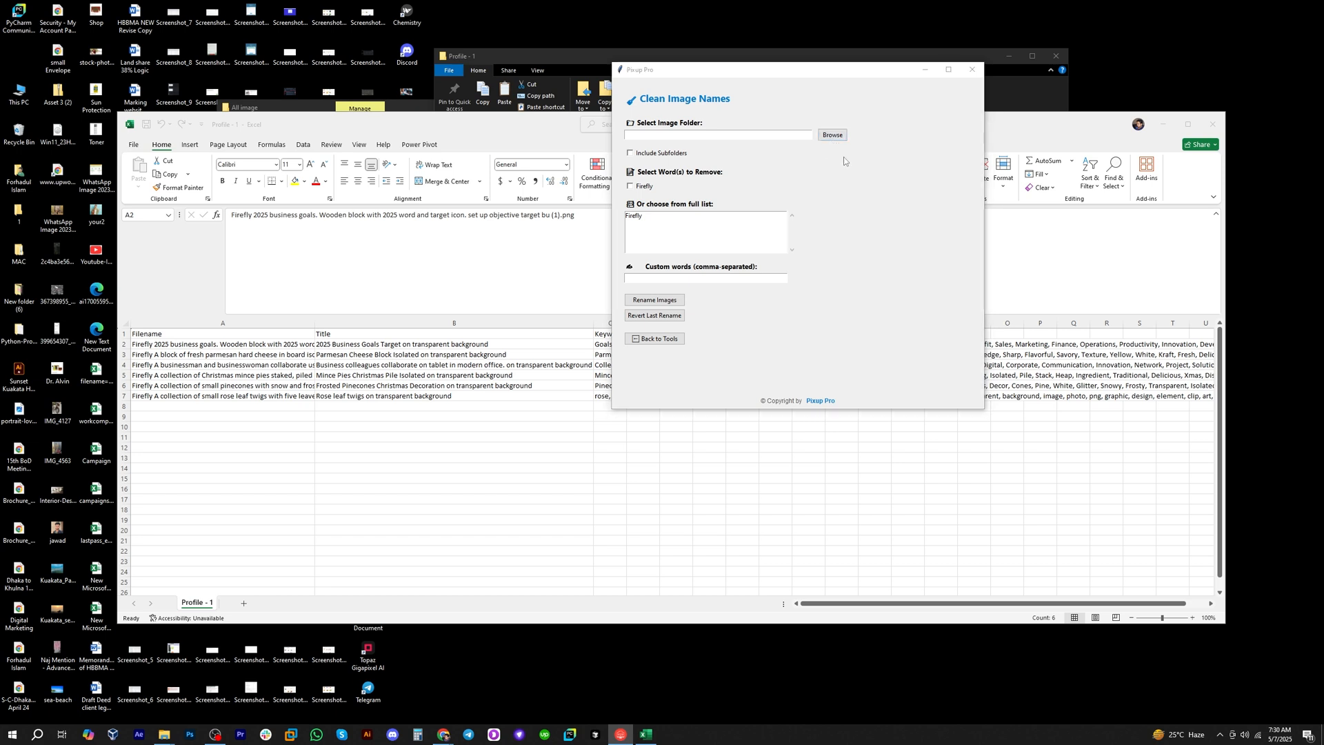
double_click(728, 151)
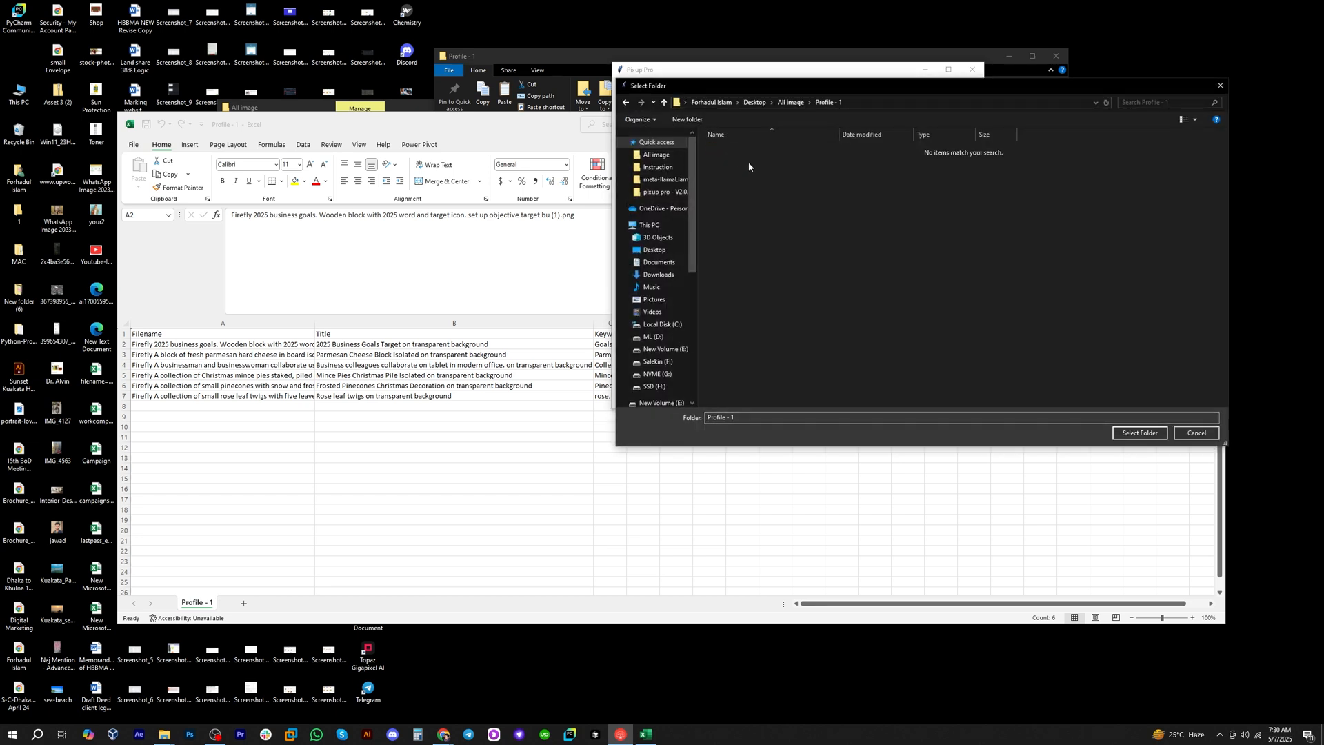
click(791, 102)
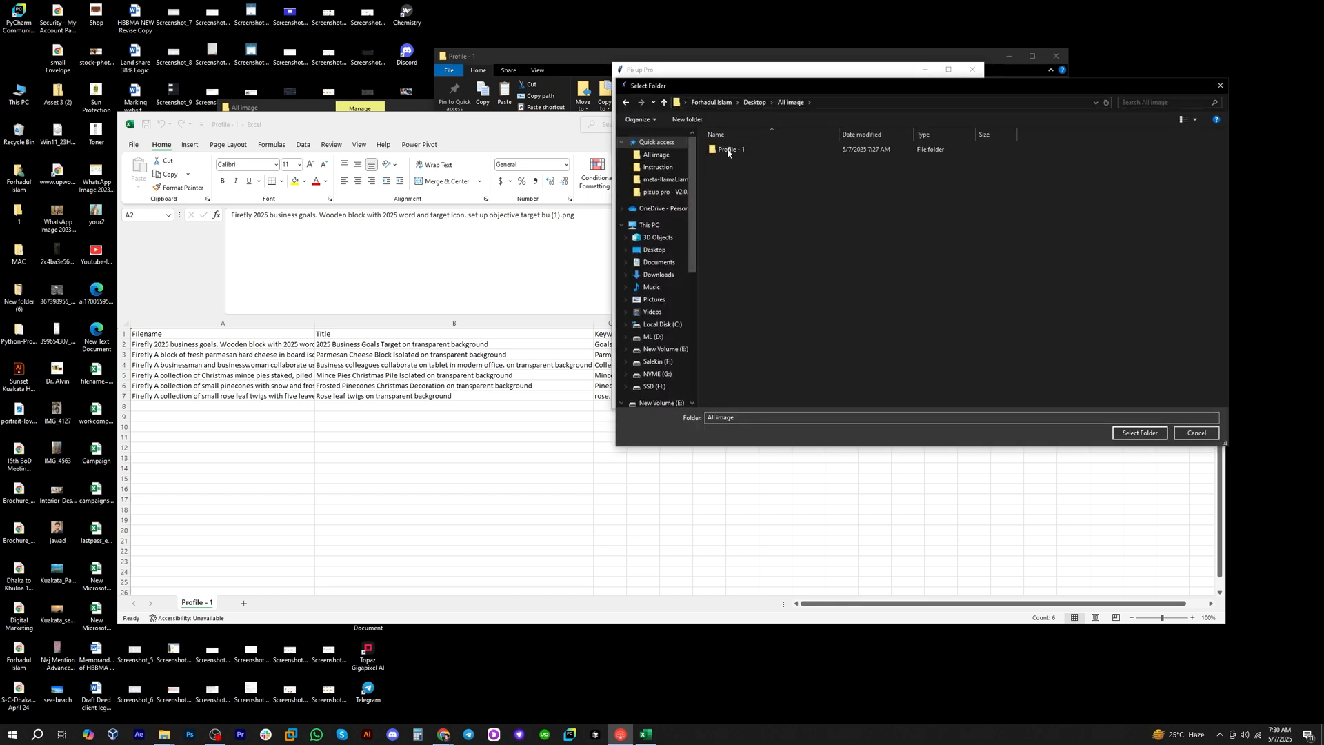
double_click(727, 151)
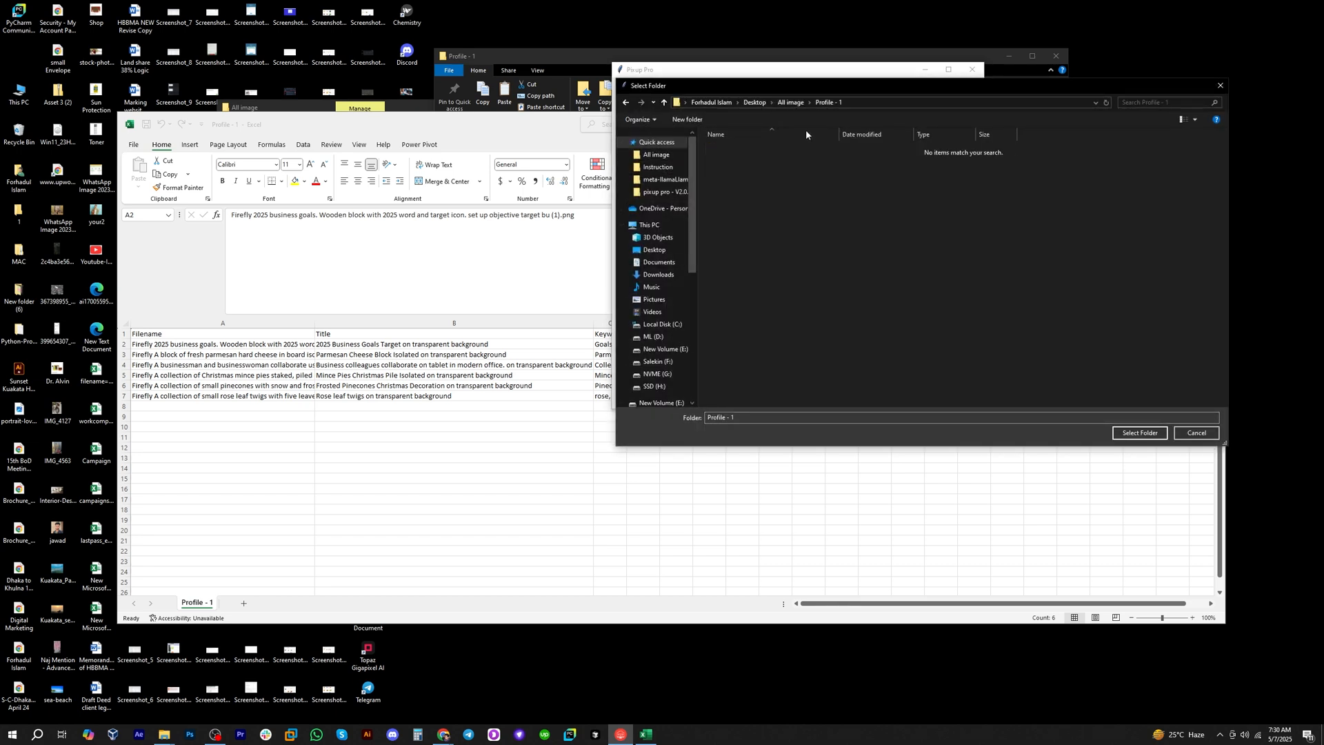
click(1142, 434)
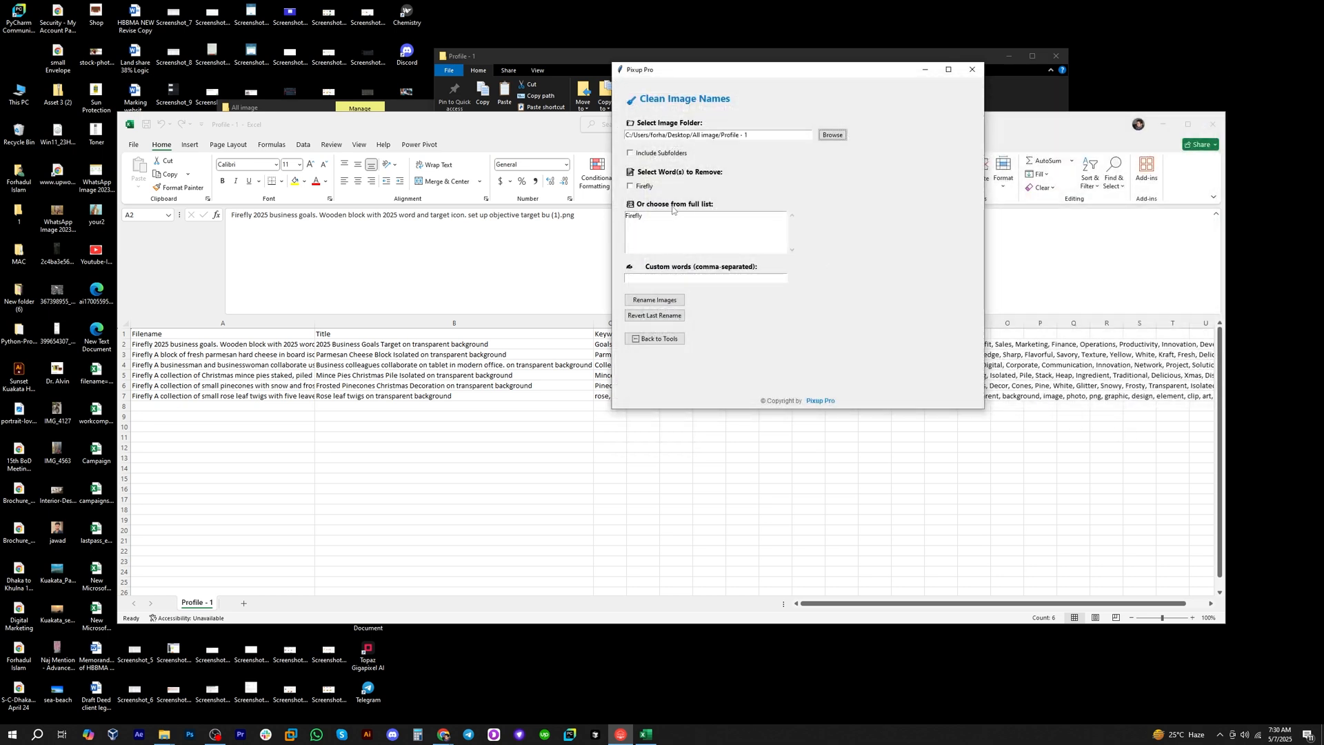
Select Firefly in the full word list and add img as a custom word.
click(640, 216)
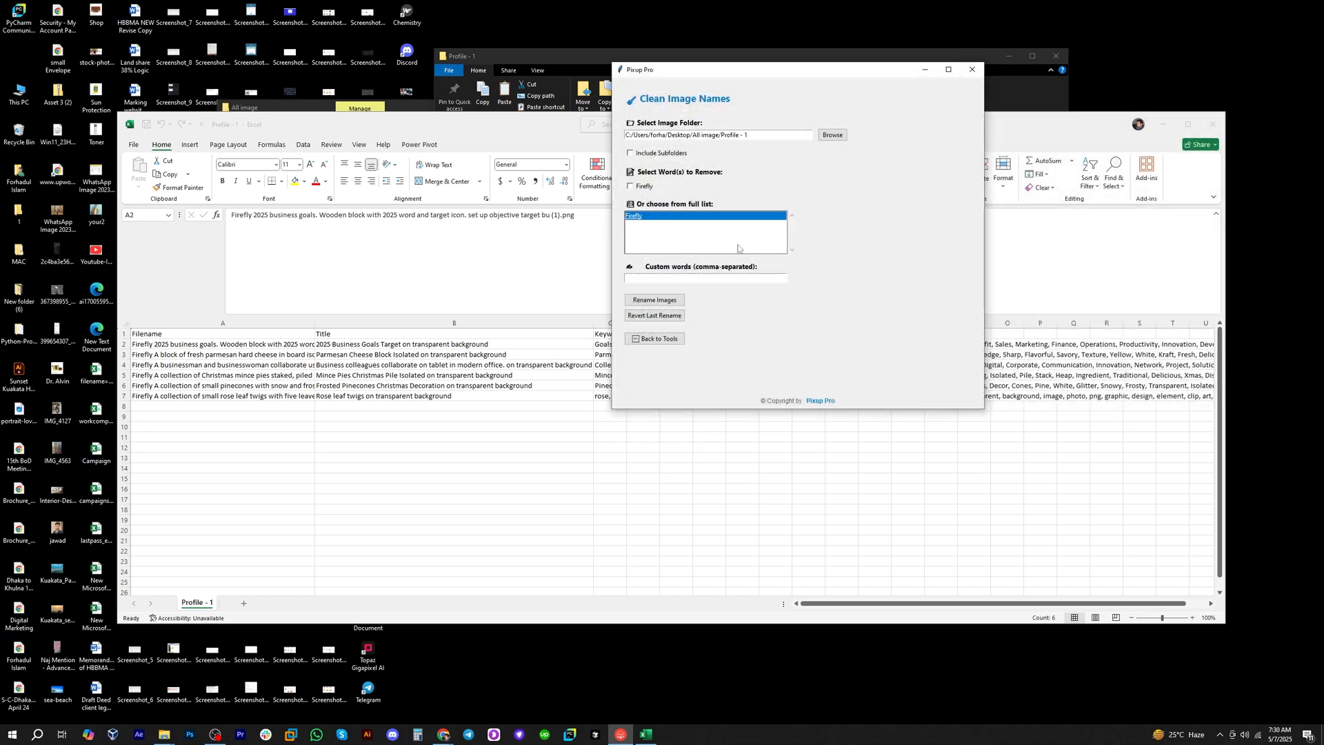
click(669, 279)
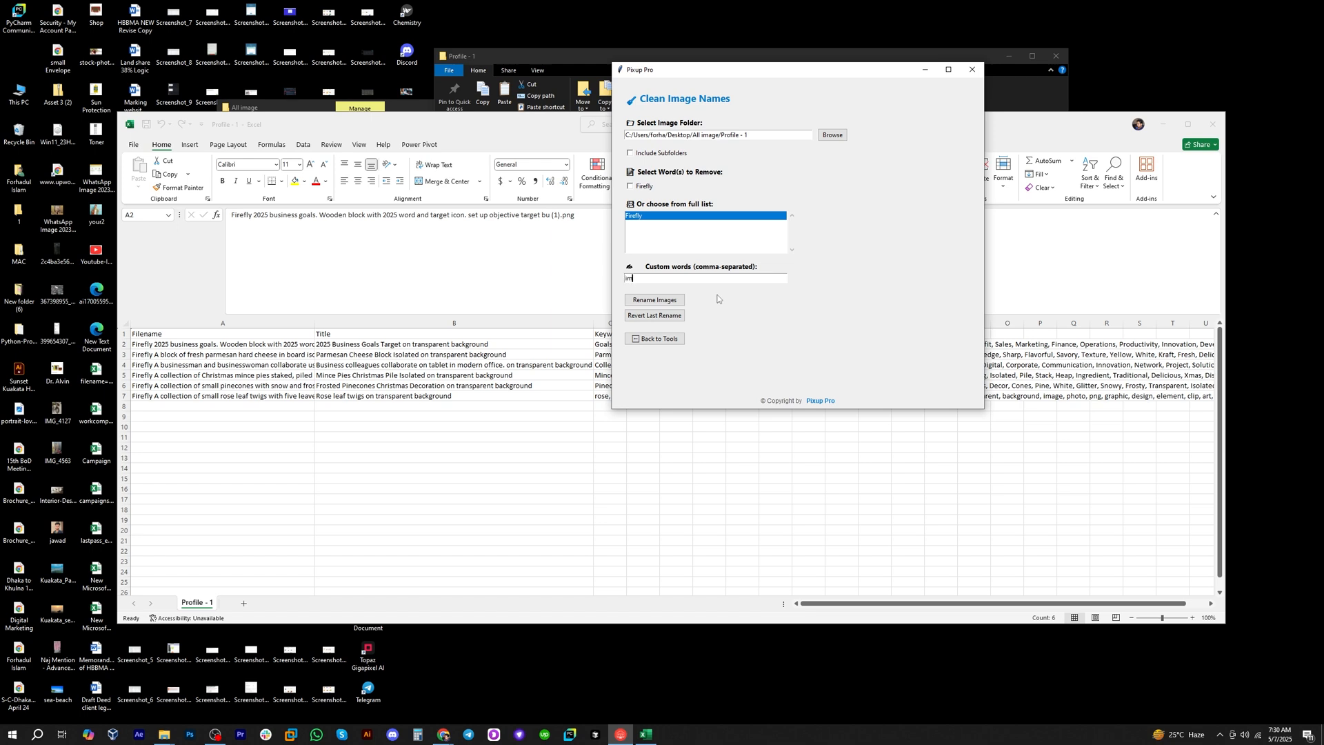
key(Return)
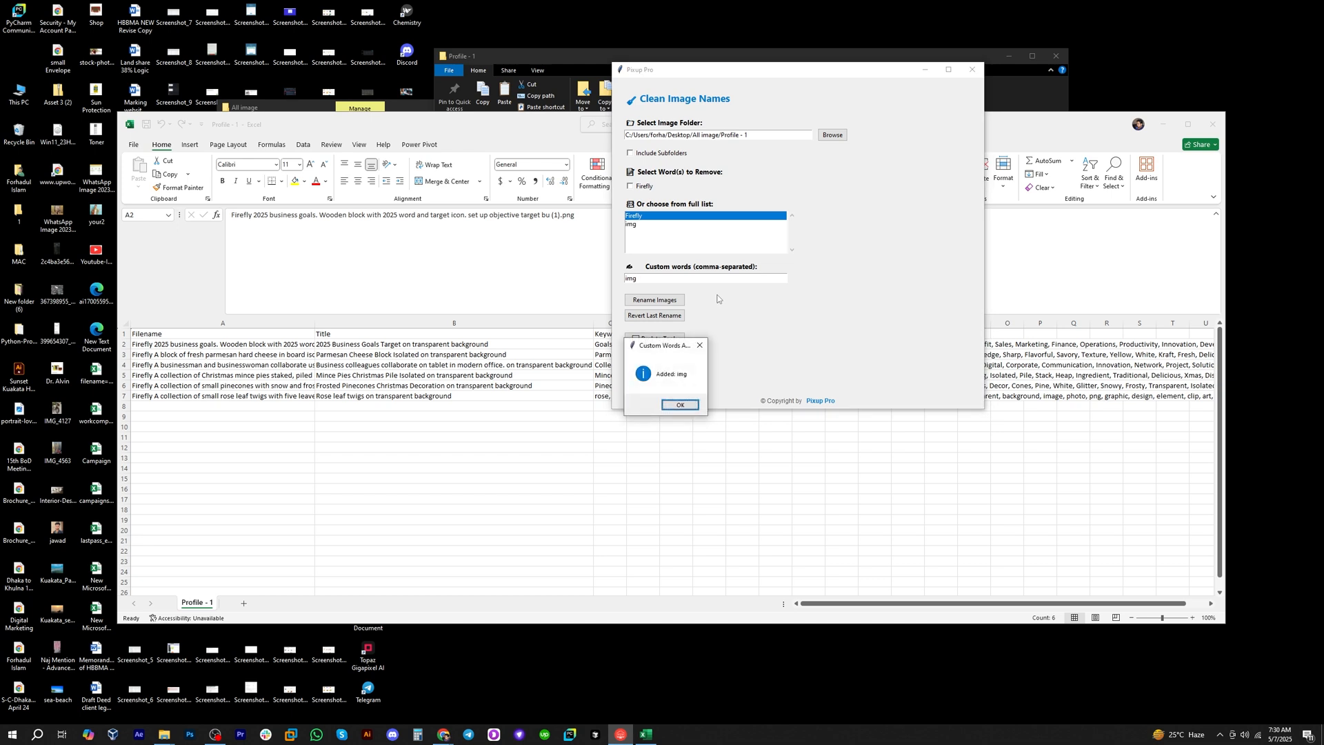
click(679, 405)
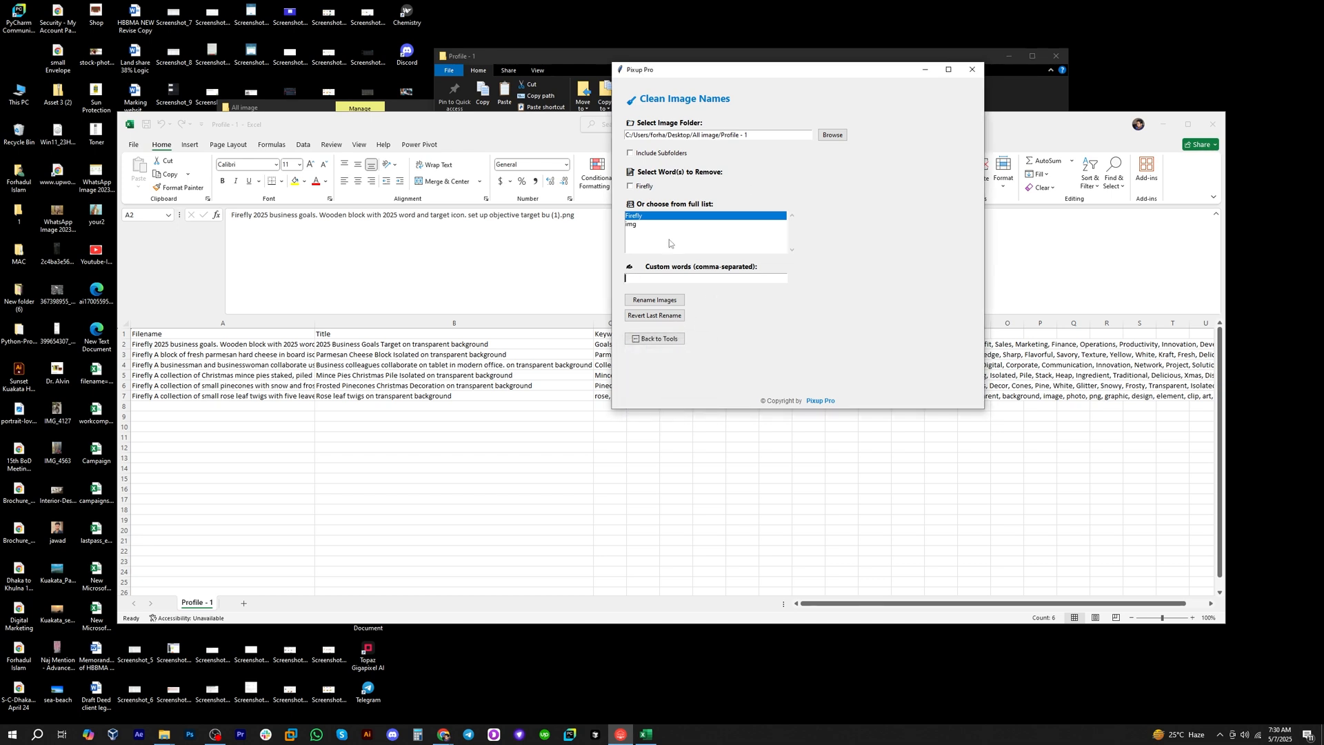
Try selecting img together with Firefly in the full word list, and clear both selections again.
click(634, 227)
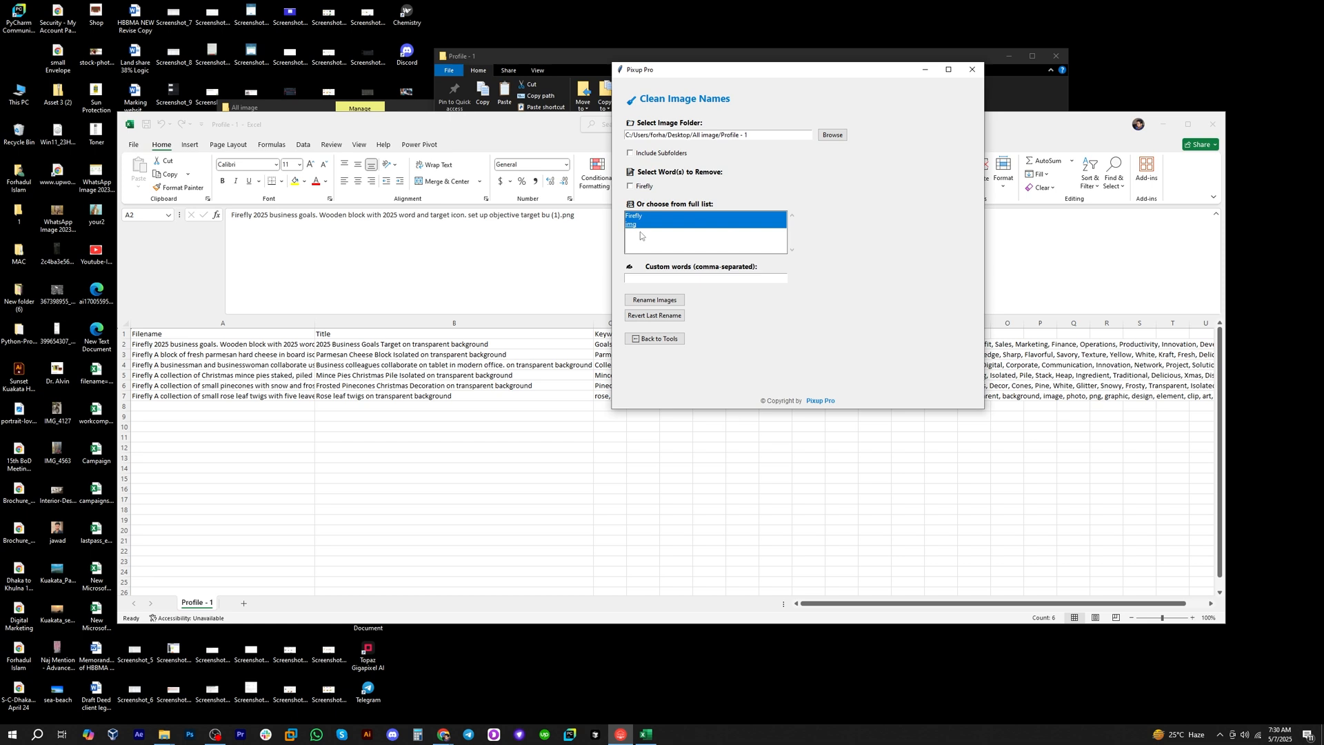
click(644, 228)
click(645, 227)
click(655, 217)
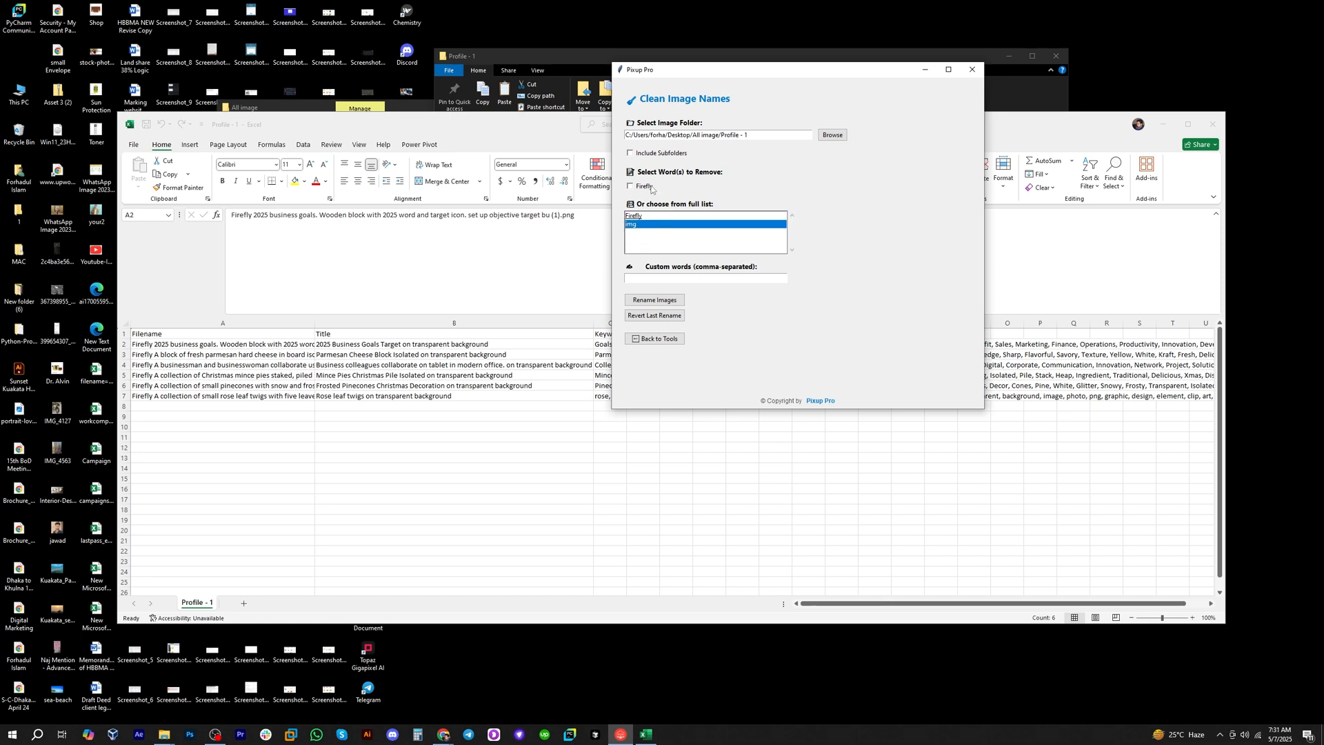
click(665, 241)
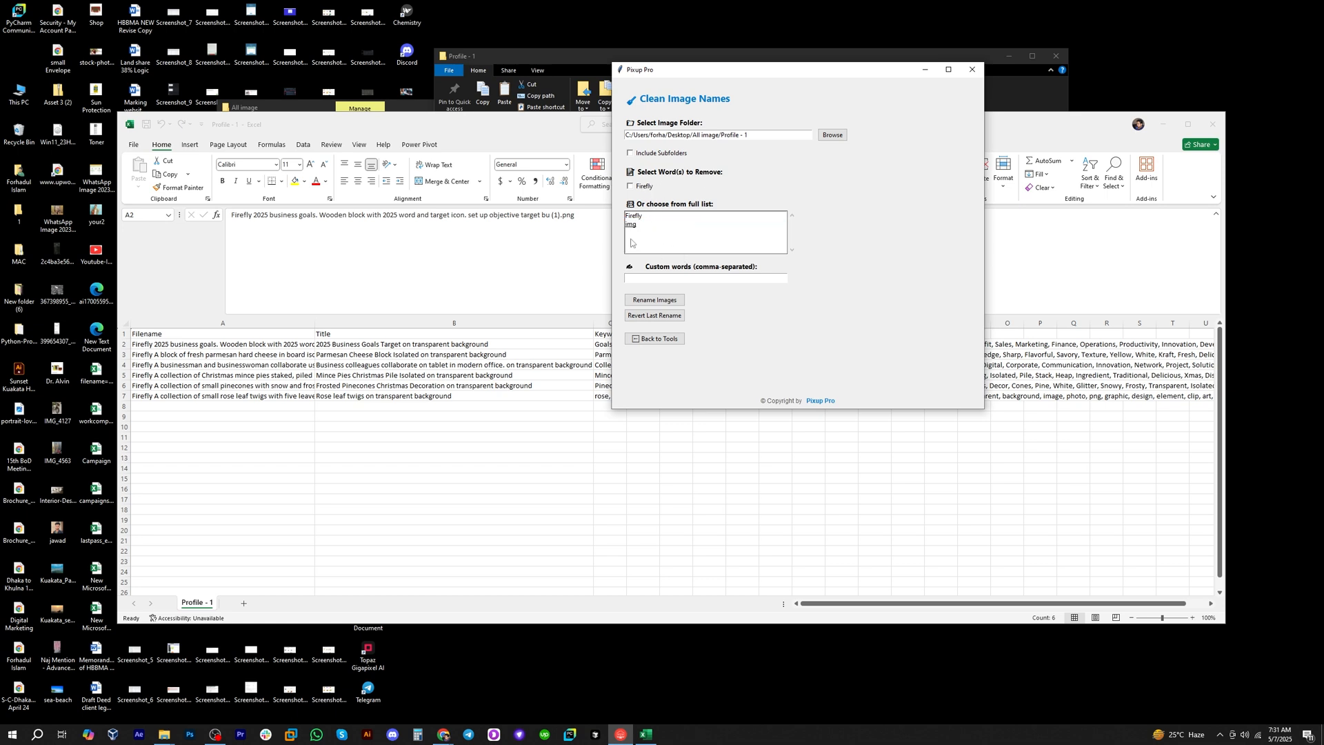
Reopen the Clean Image Names tool and tick both img and Firefly as words to remove.
click(656, 339)
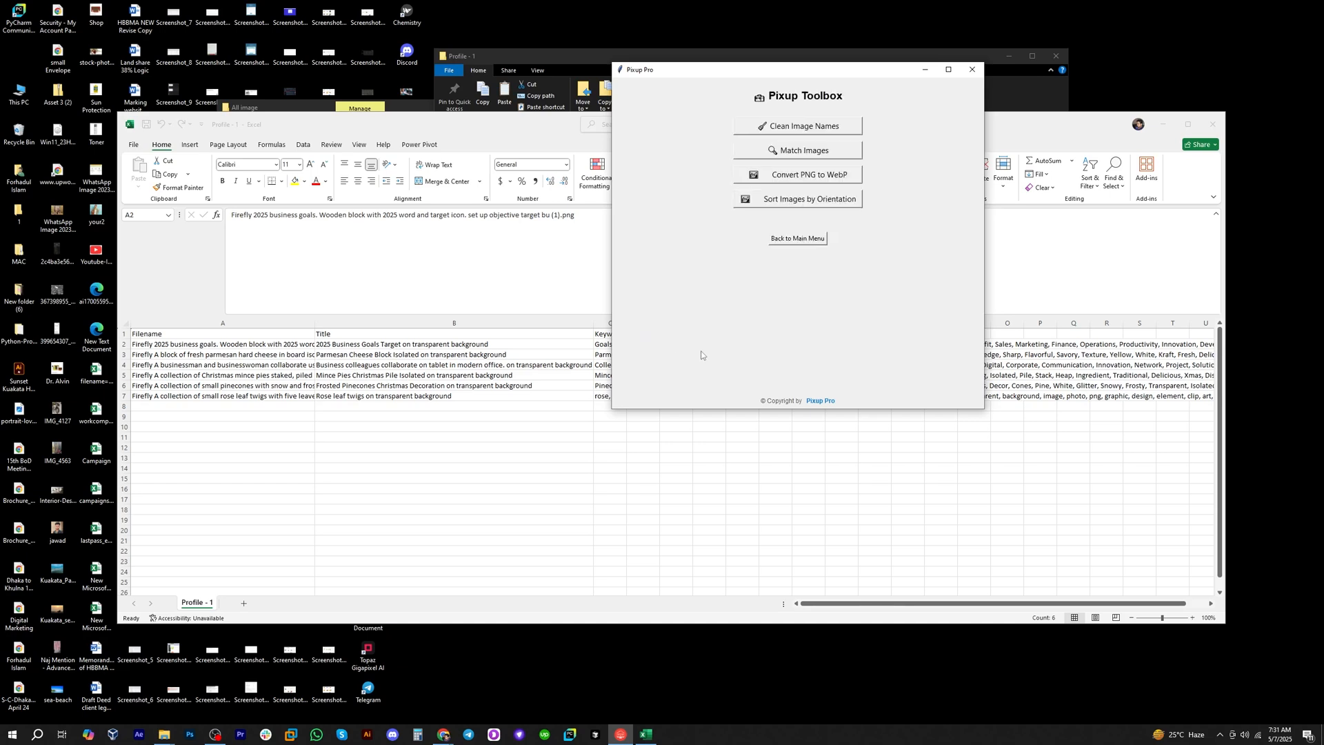
click(805, 127)
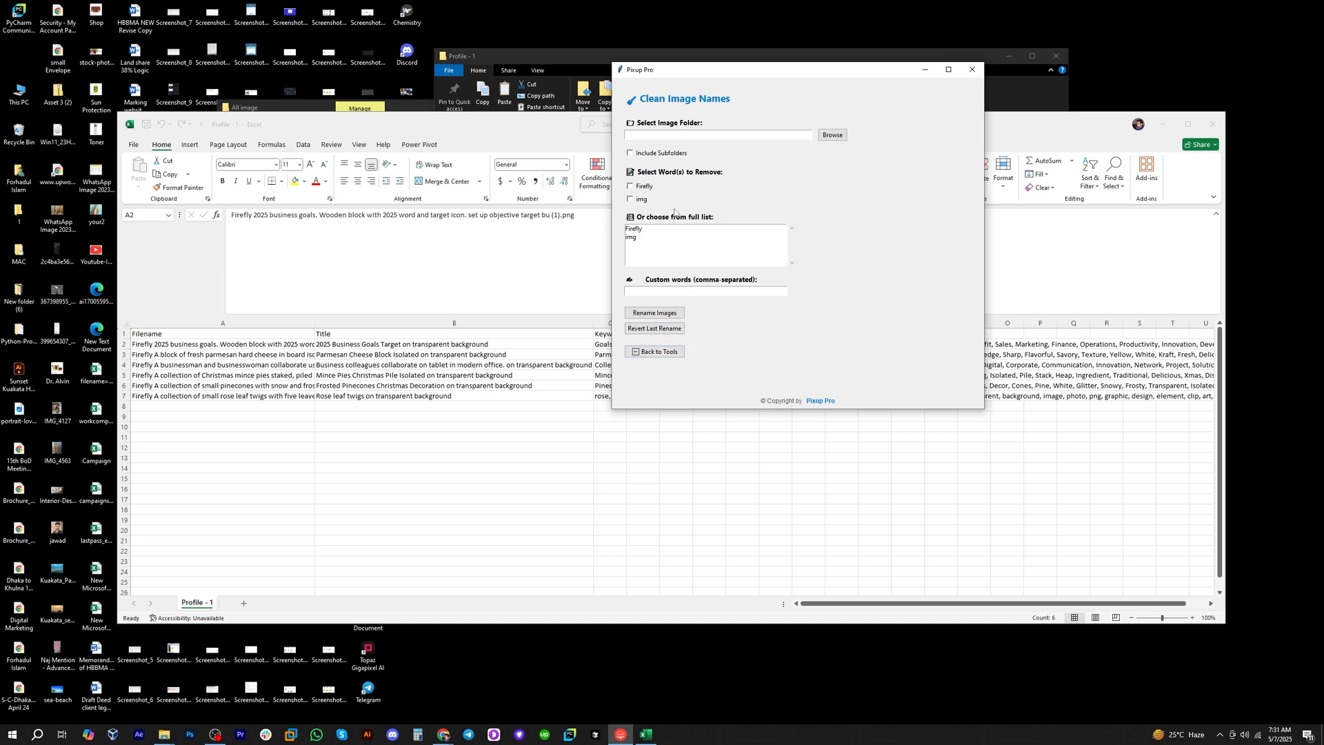
click(640, 200)
click(644, 187)
Try toggling Firefly and img in the full word list, and leave neither selected there.
click(646, 230)
click(640, 238)
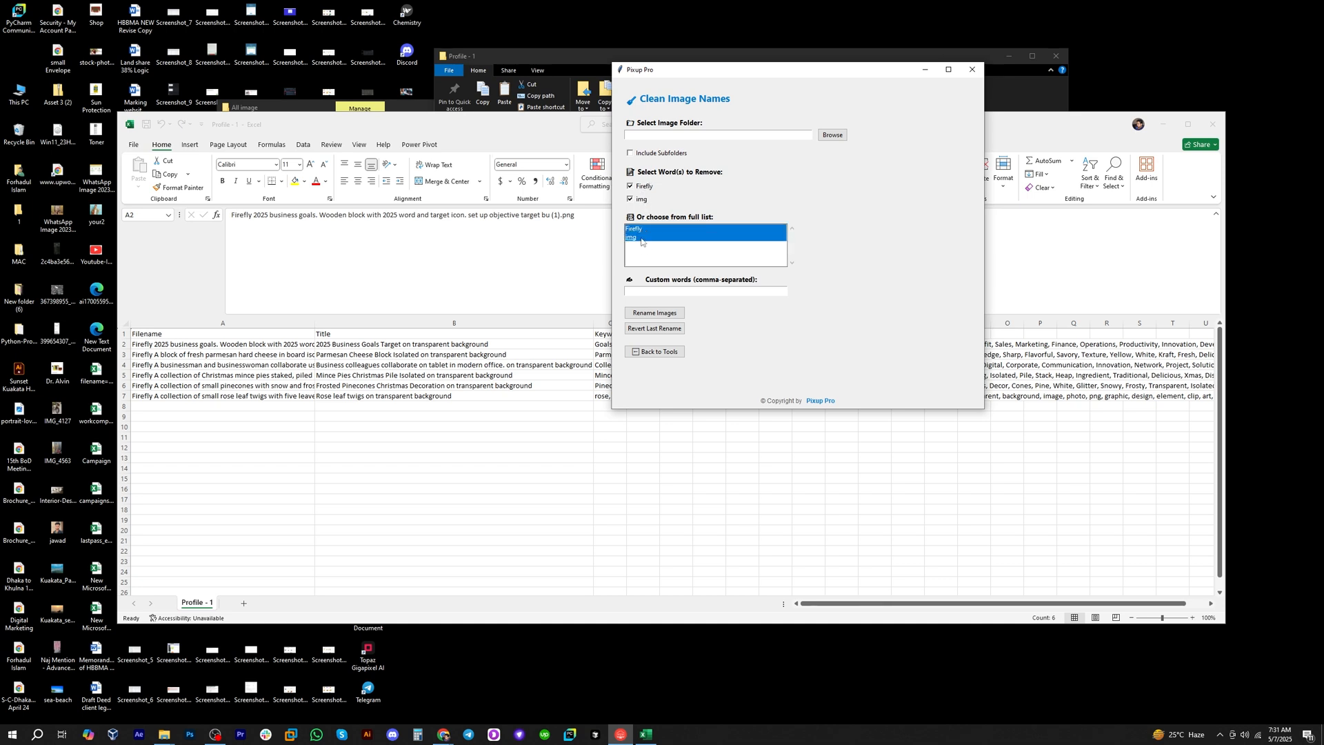
click(644, 238)
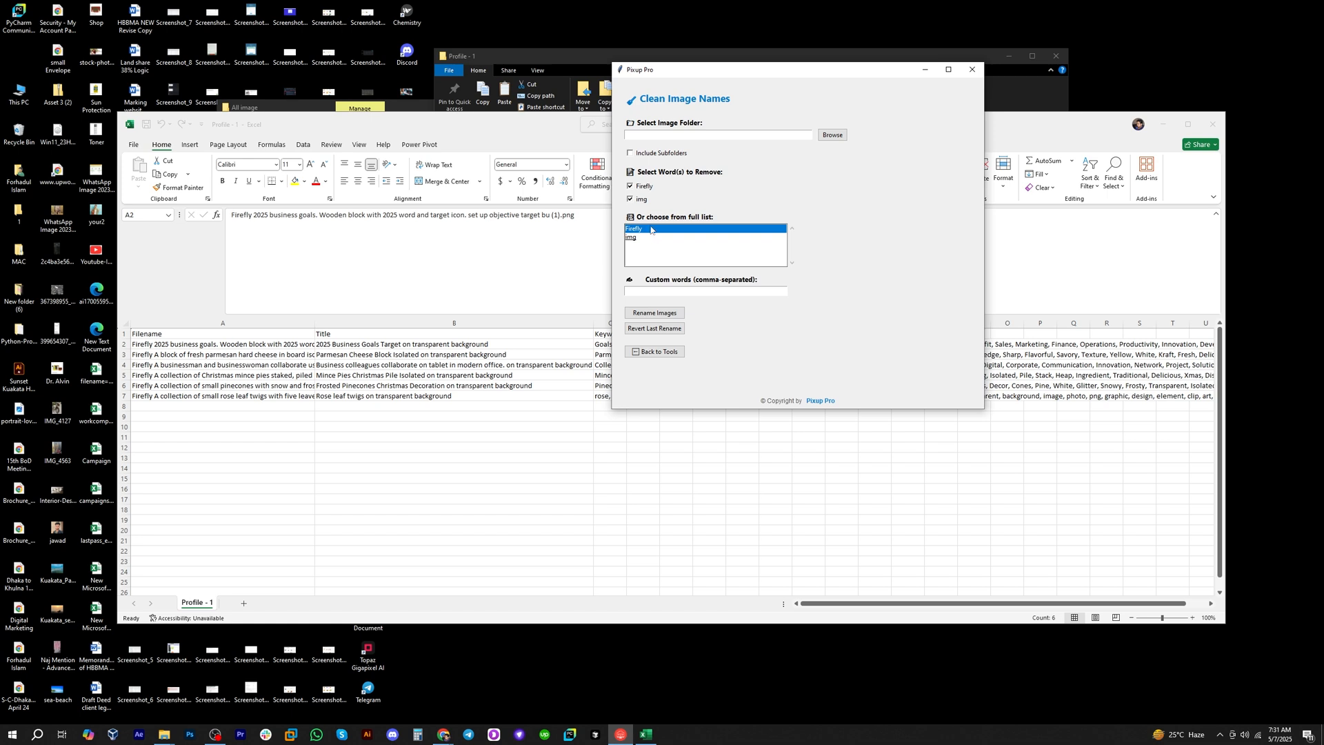
click(652, 229)
click(648, 238)
click(648, 229)
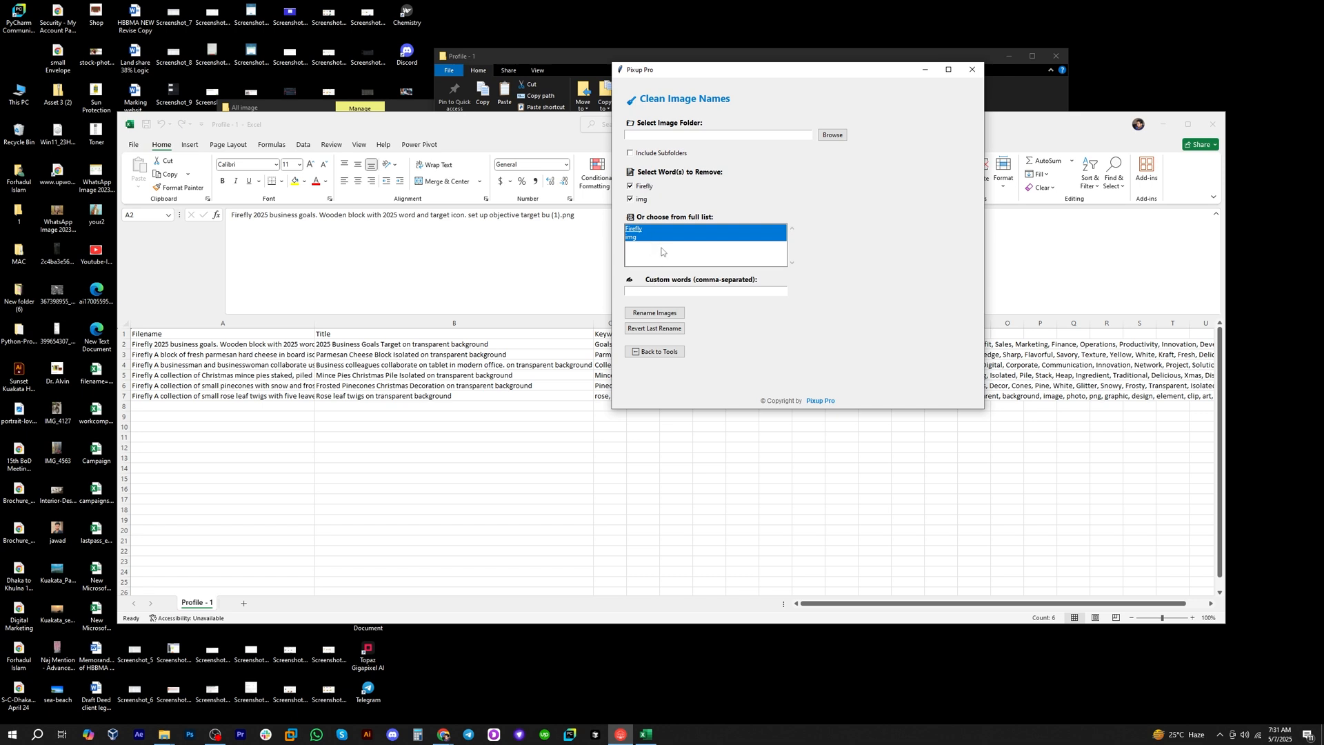
click(646, 291)
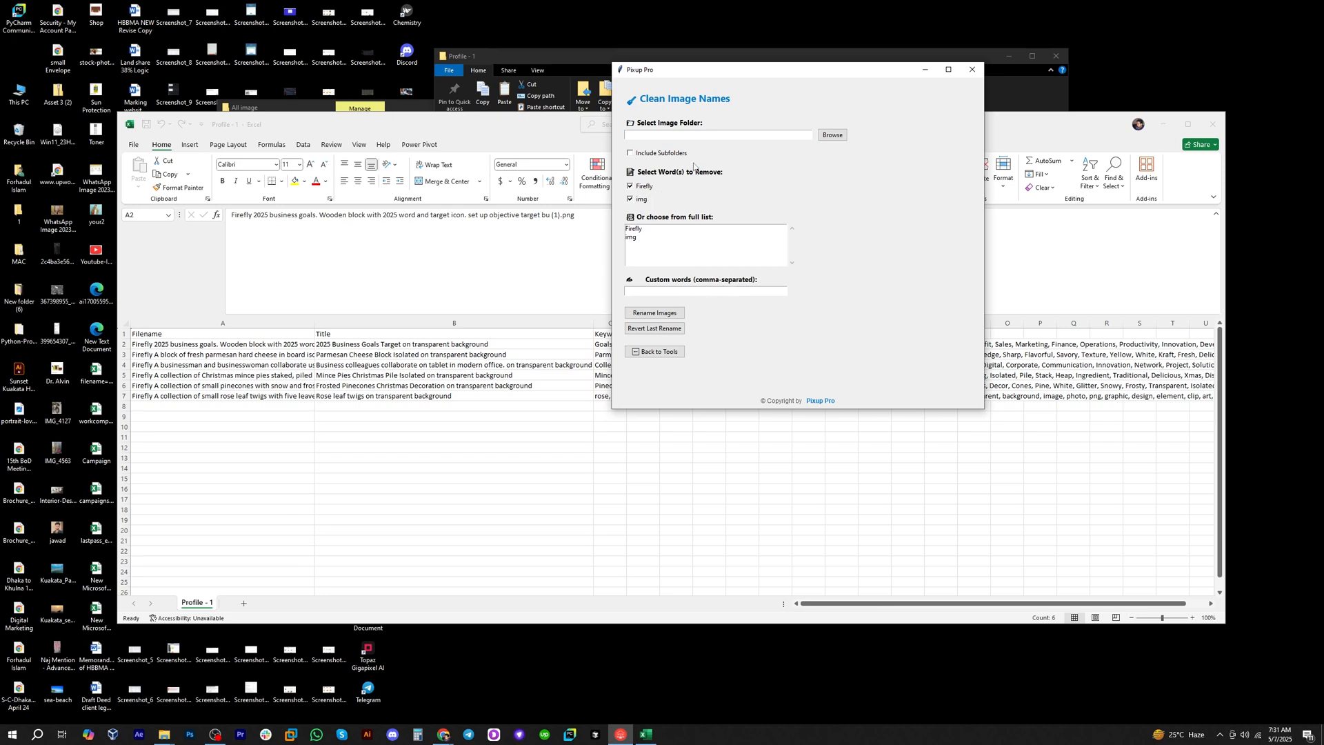
Set Profile - 1 as the image folder and rename its images with only the word Firefly removed.
click(833, 134)
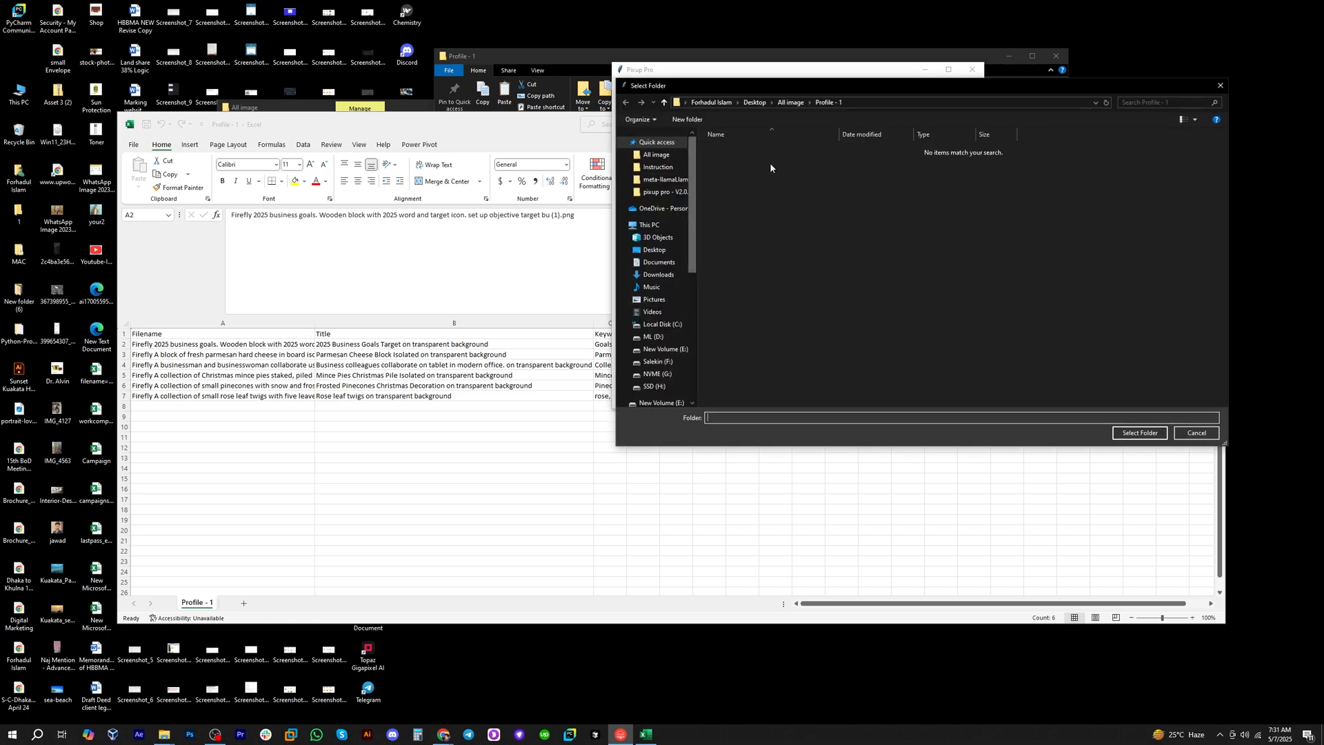
click(1157, 438)
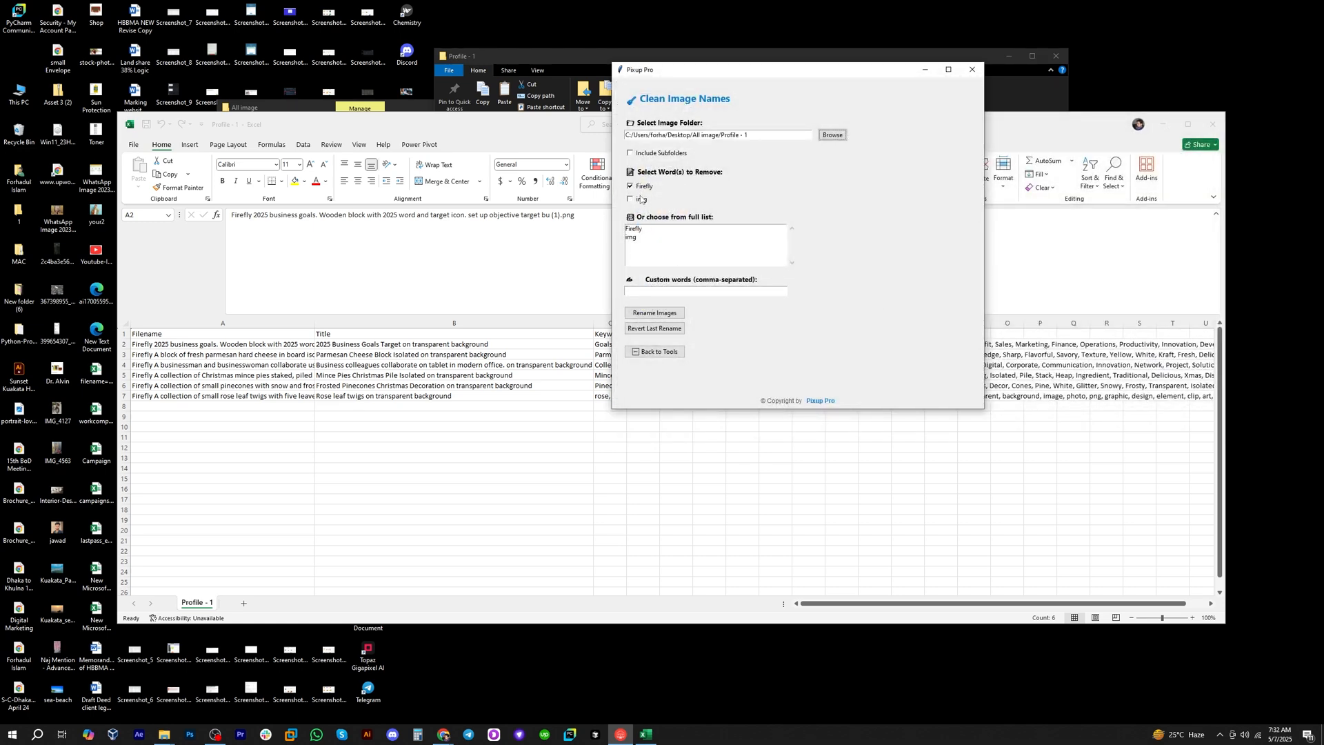
click(638, 229)
click(649, 231)
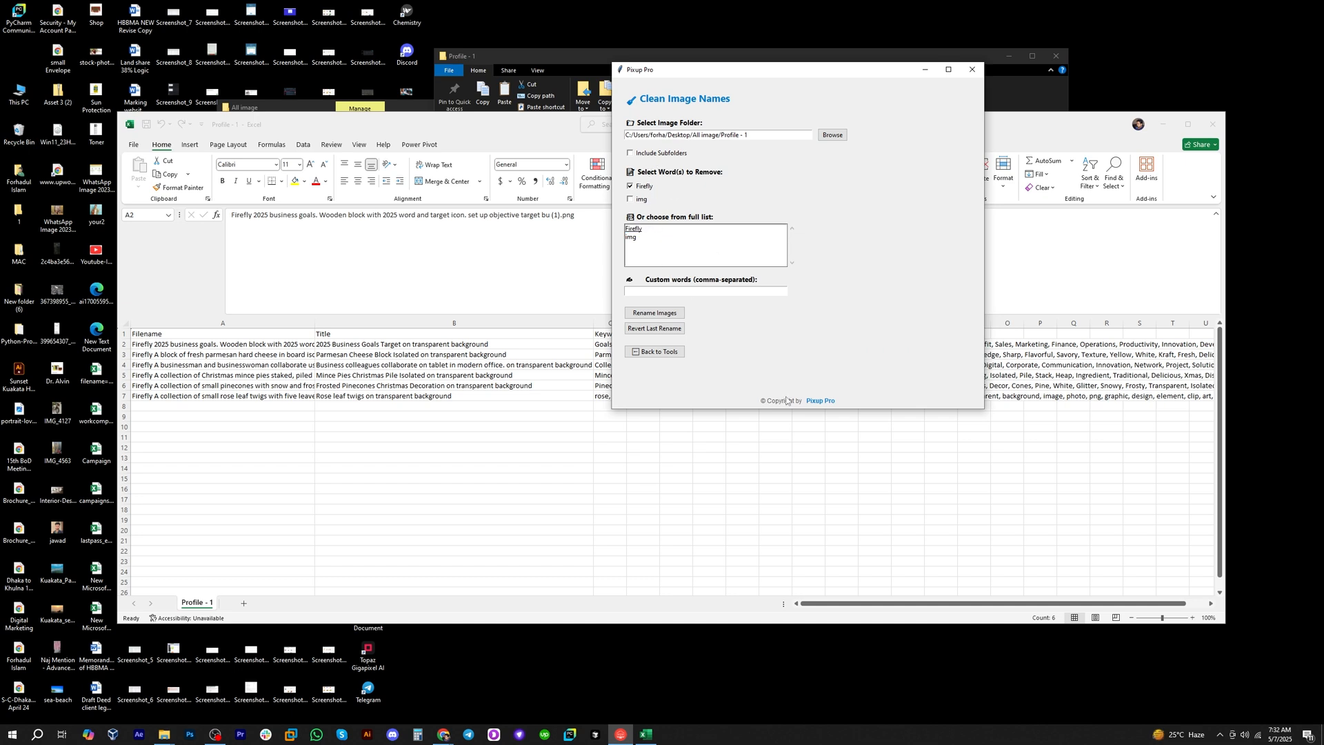
click(652, 314)
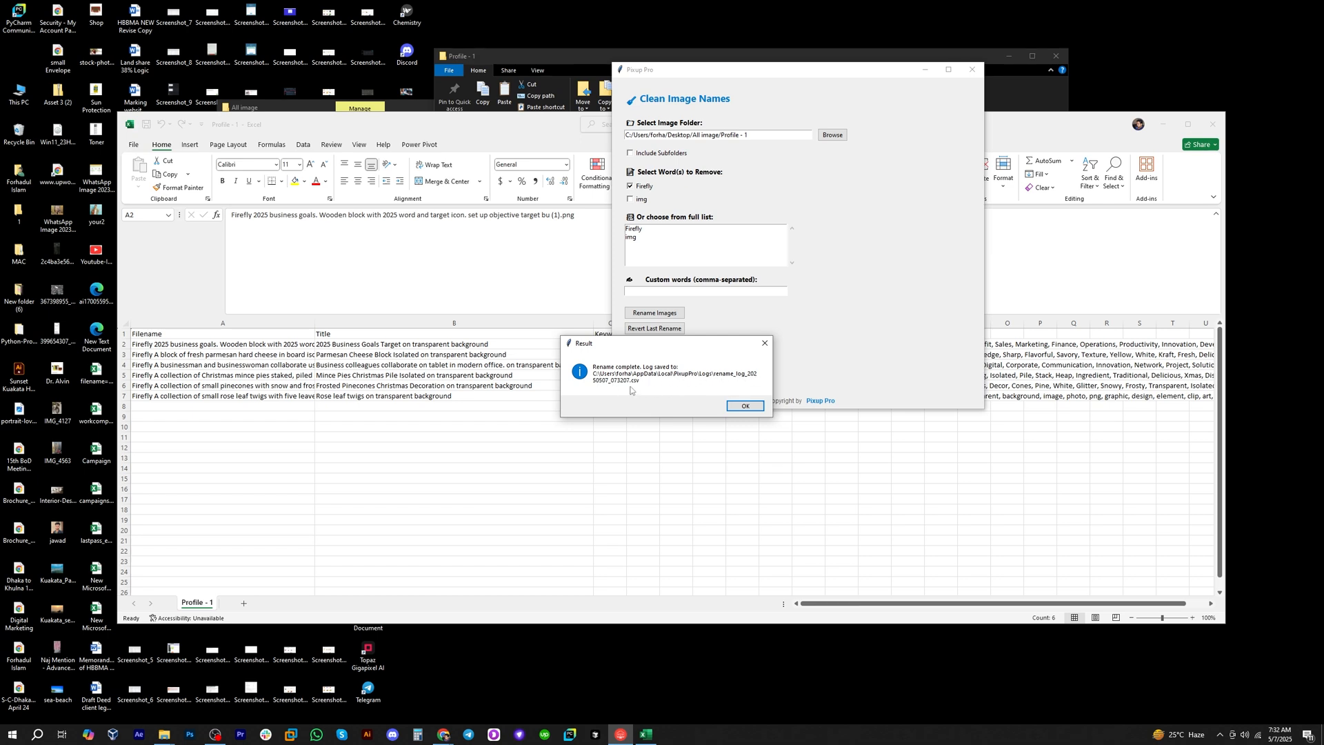
click(745, 406)
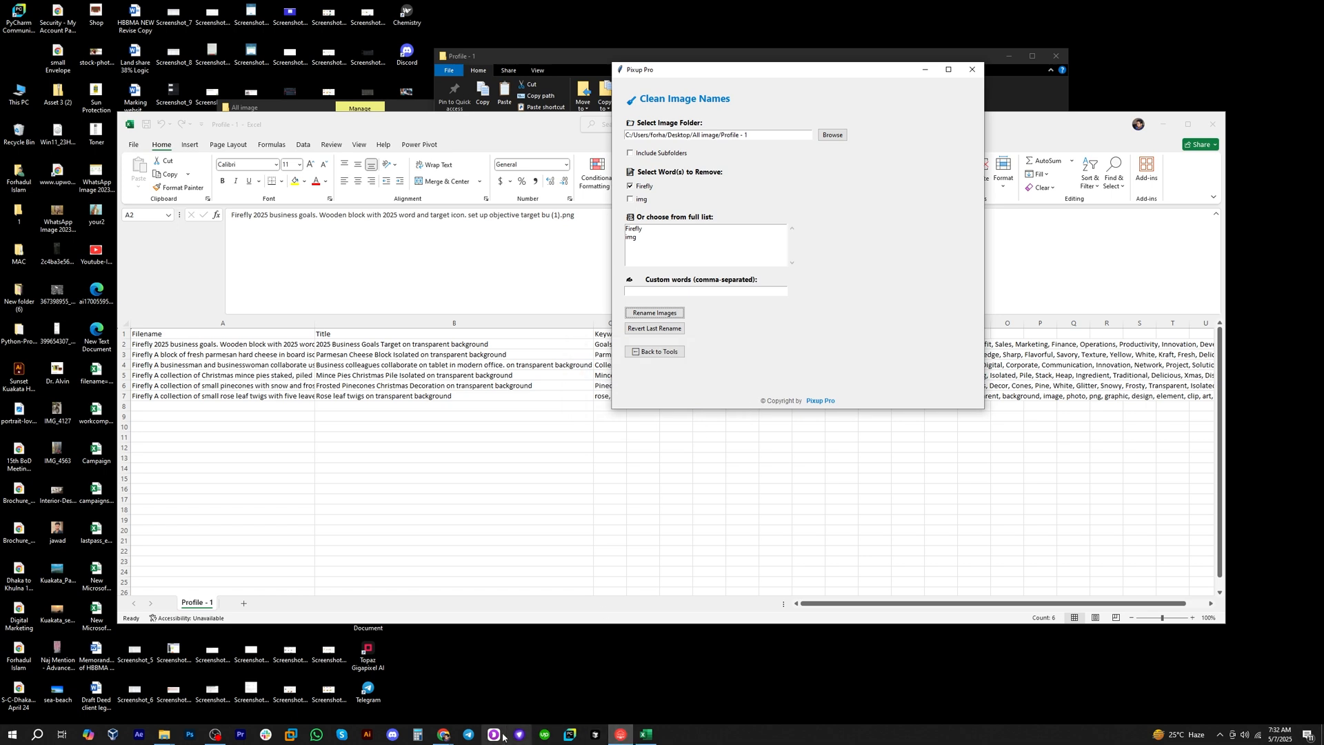
Check the renamed image files in the Profile - 1 folder window and return to the spreadsheet.
click(525, 51)
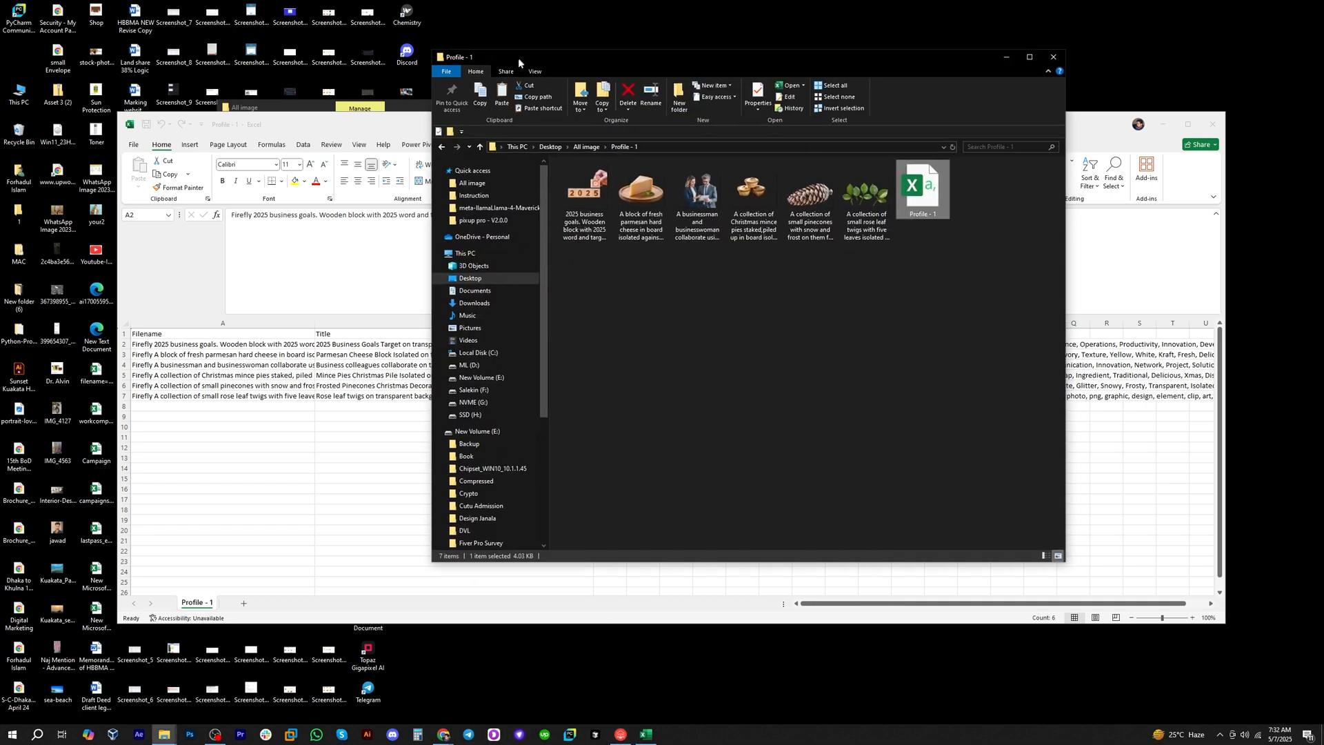
drag(518, 57, 498, 63)
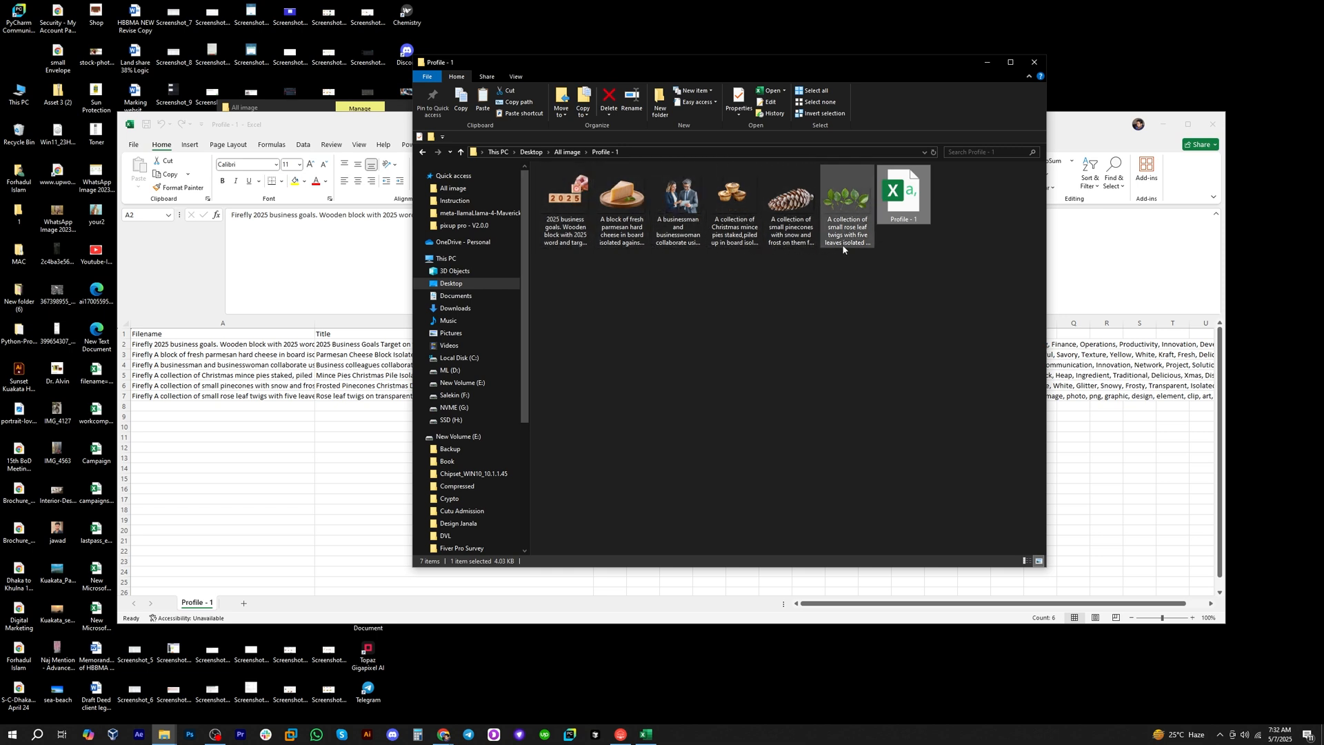
click(1101, 436)
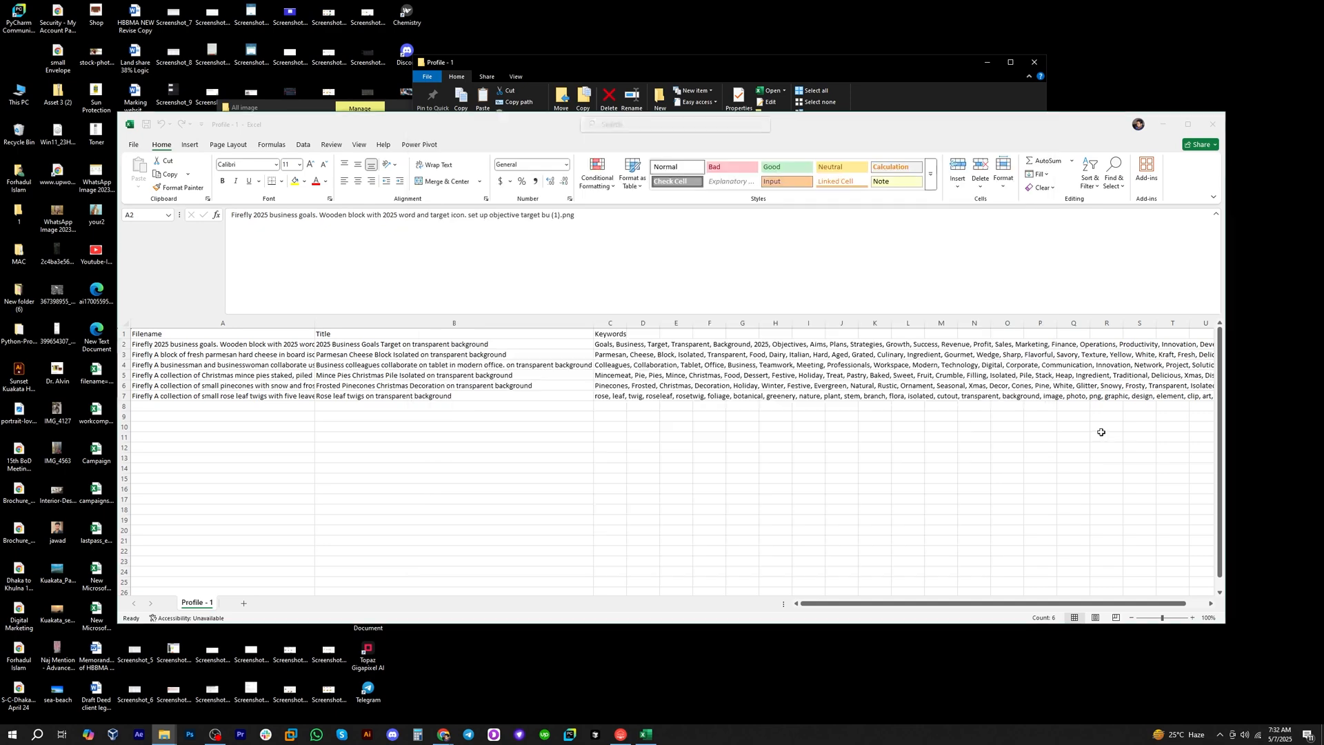
Switch back to Pixup Pro, reposition its window over the spreadsheet and review the Clean Image Names settings.
click(621, 735)
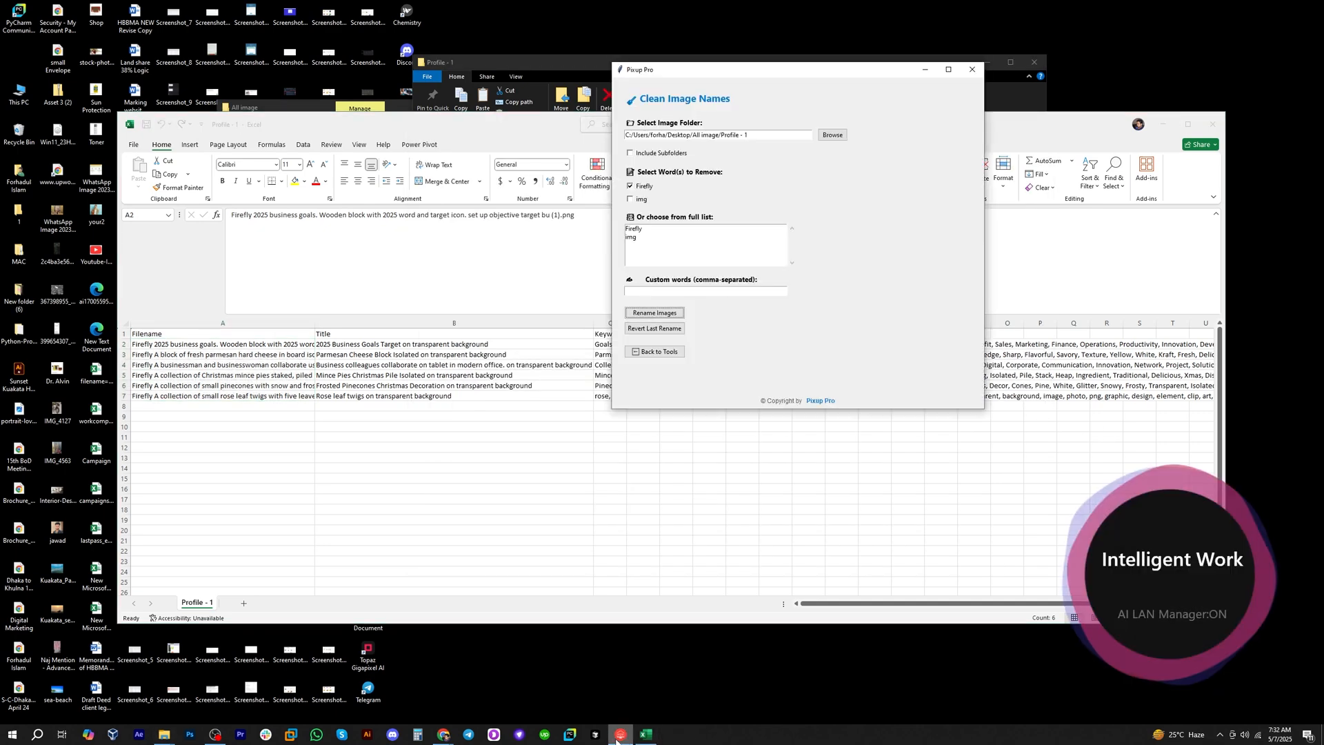
drag(813, 71, 760, 110)
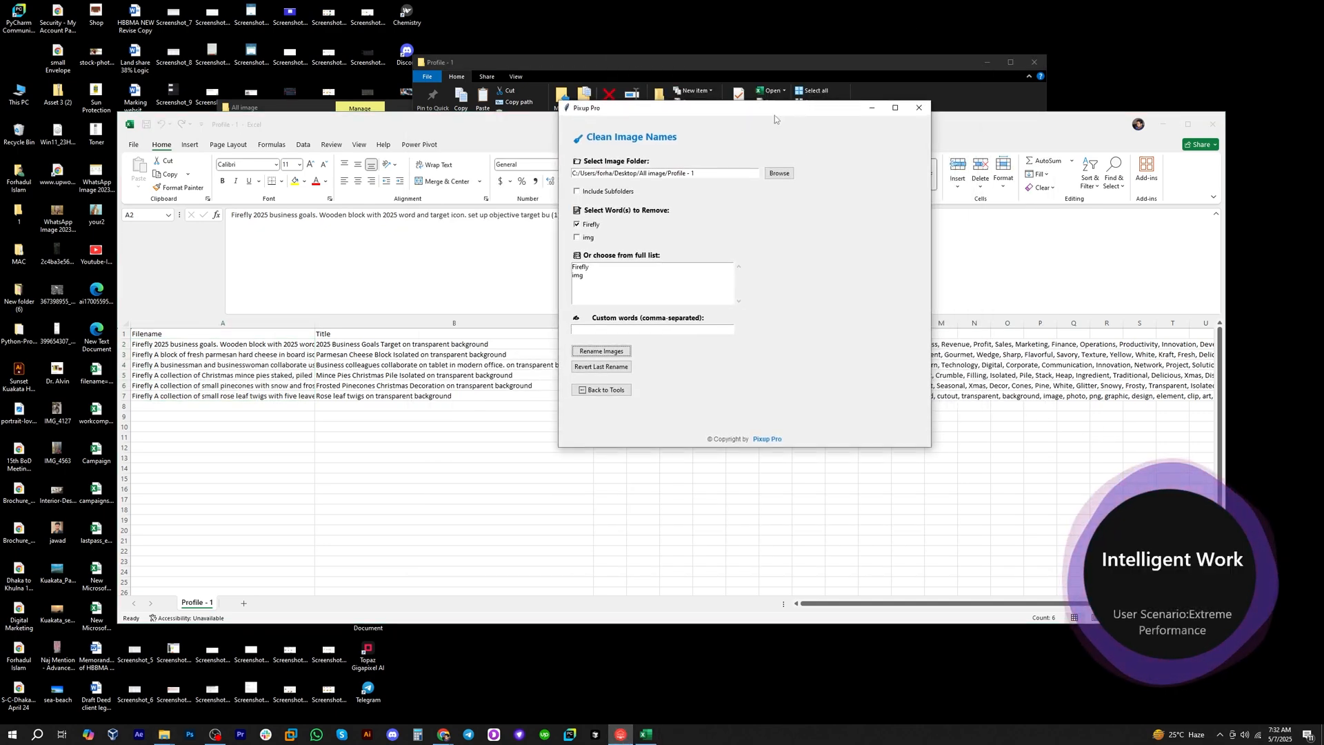
click(602, 351)
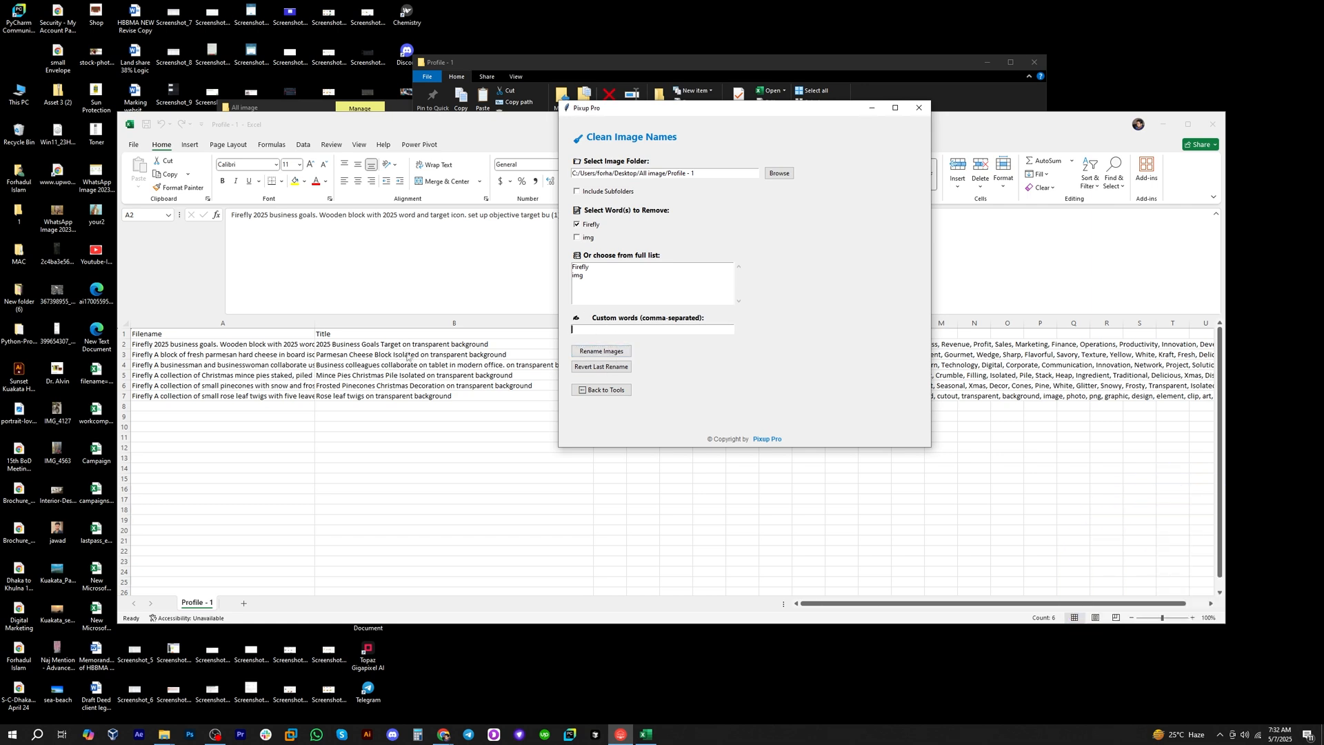
Return to the Profile - 1 spreadsheet and examine the filenames in A2 to A5 for the word Firefly.
click(196, 328)
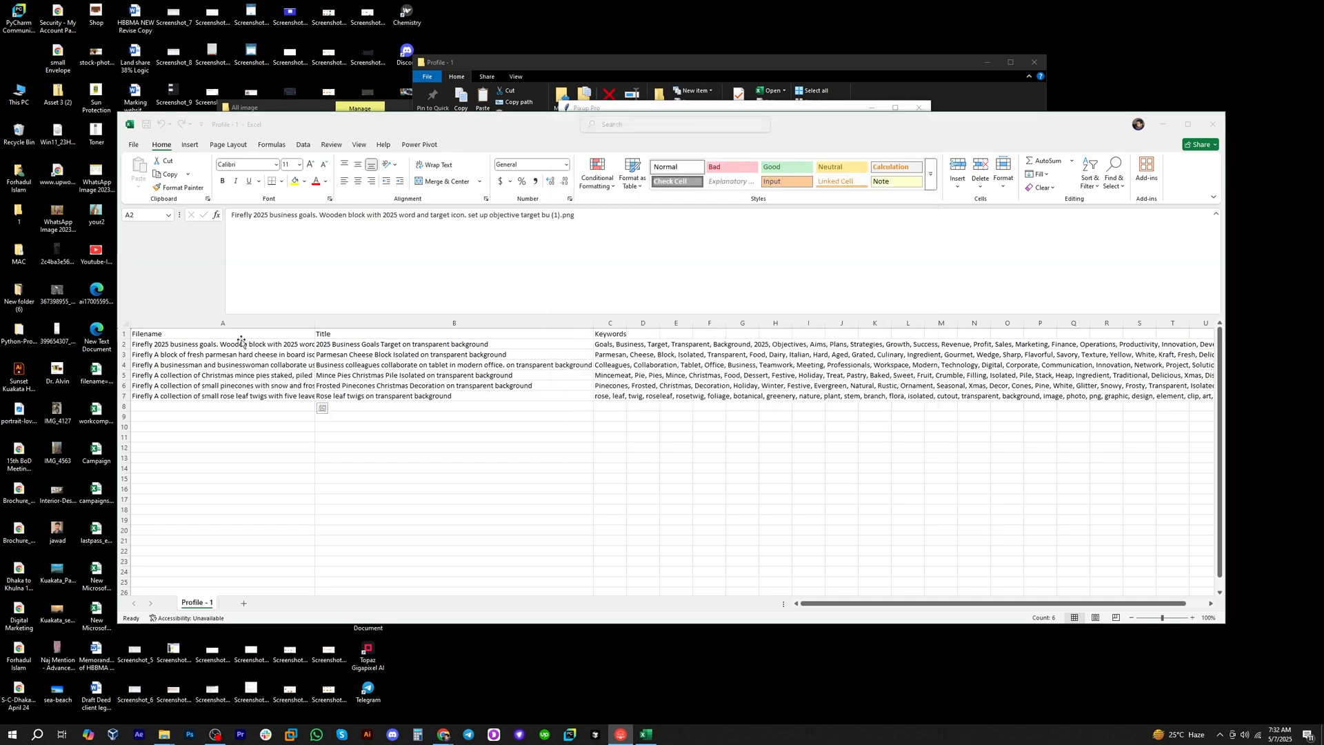
click(242, 345)
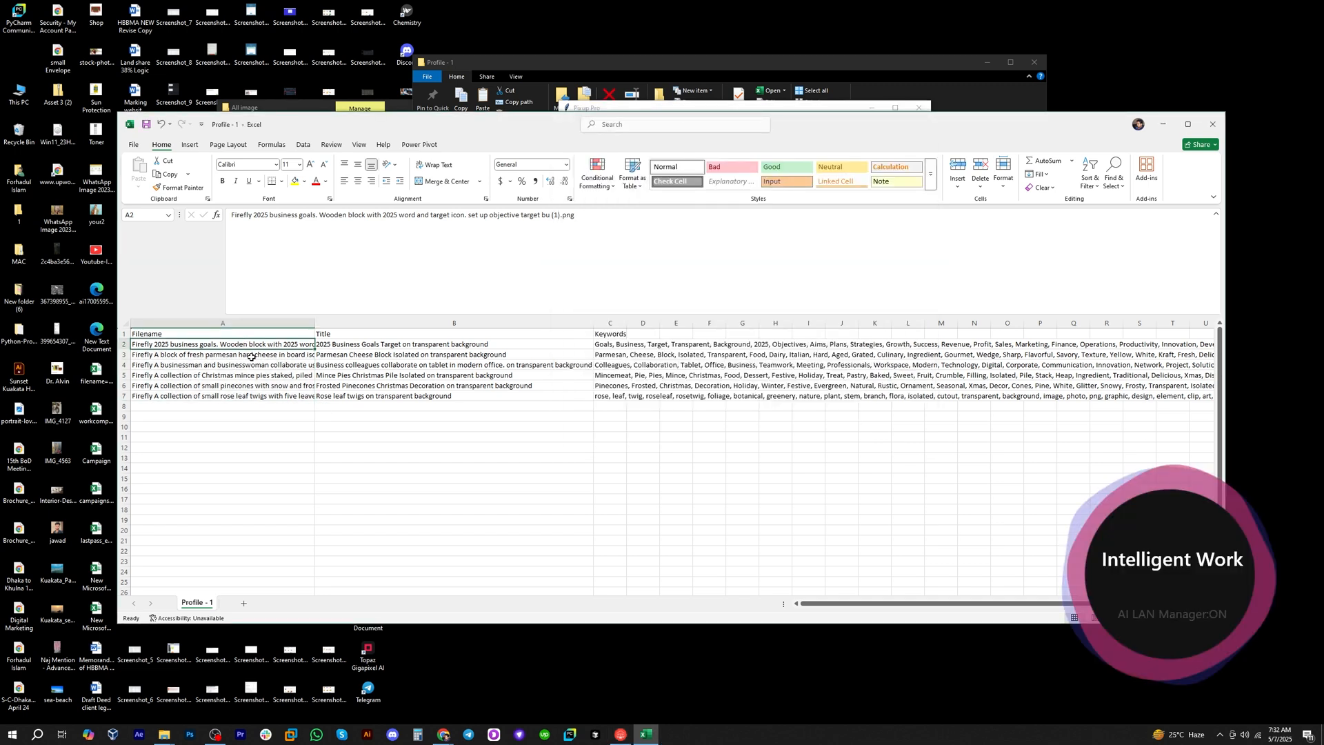
click(247, 356)
key(Up)
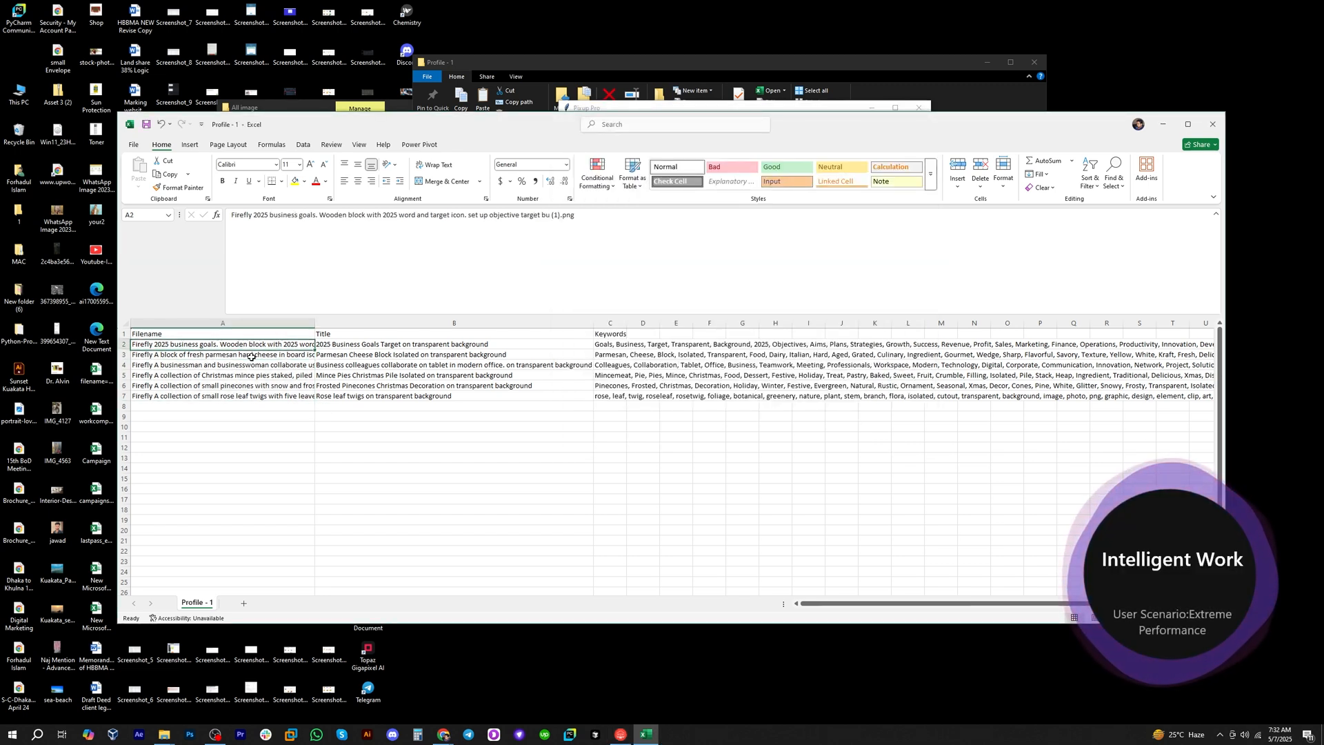
key(Down)
key(Down)
Examine the full filenames in A5 to A7 of the Profile - 1 spreadsheet for the word Firefly.
key(Down)
key(Down)
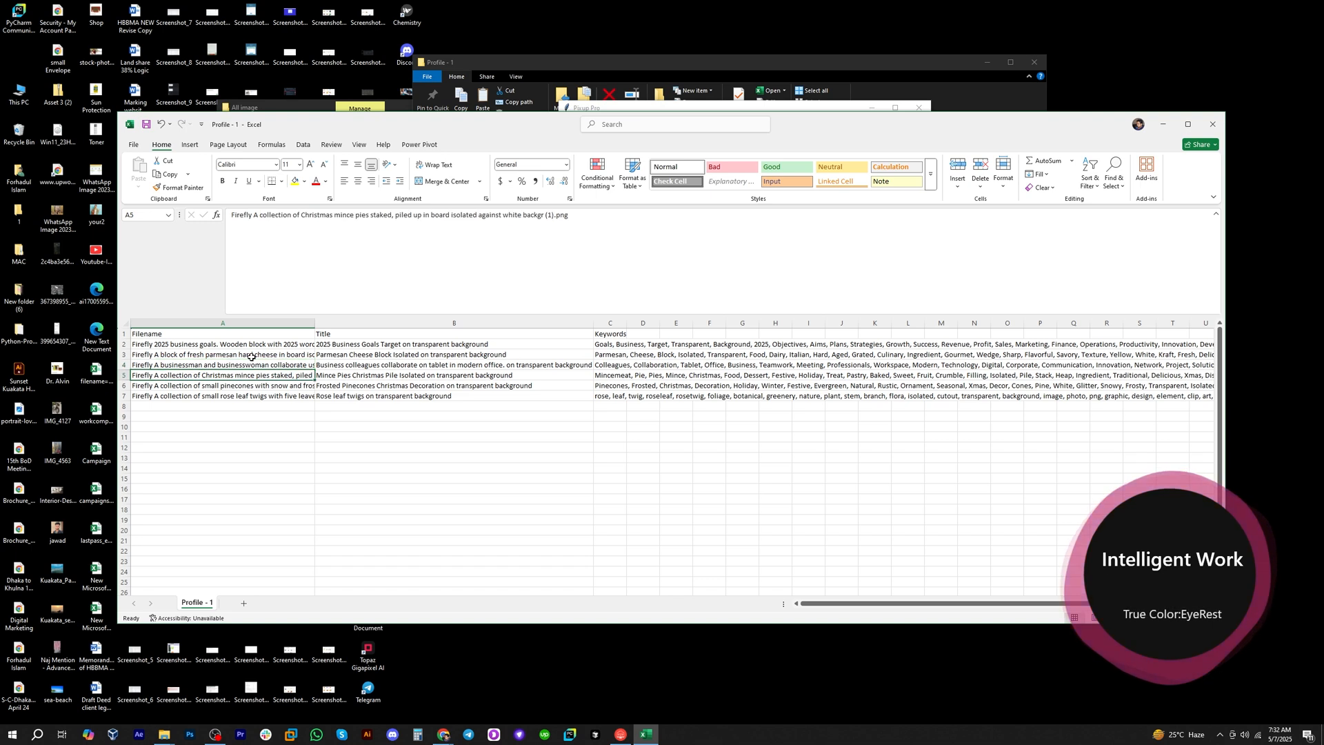
key(Up)
key(Down)
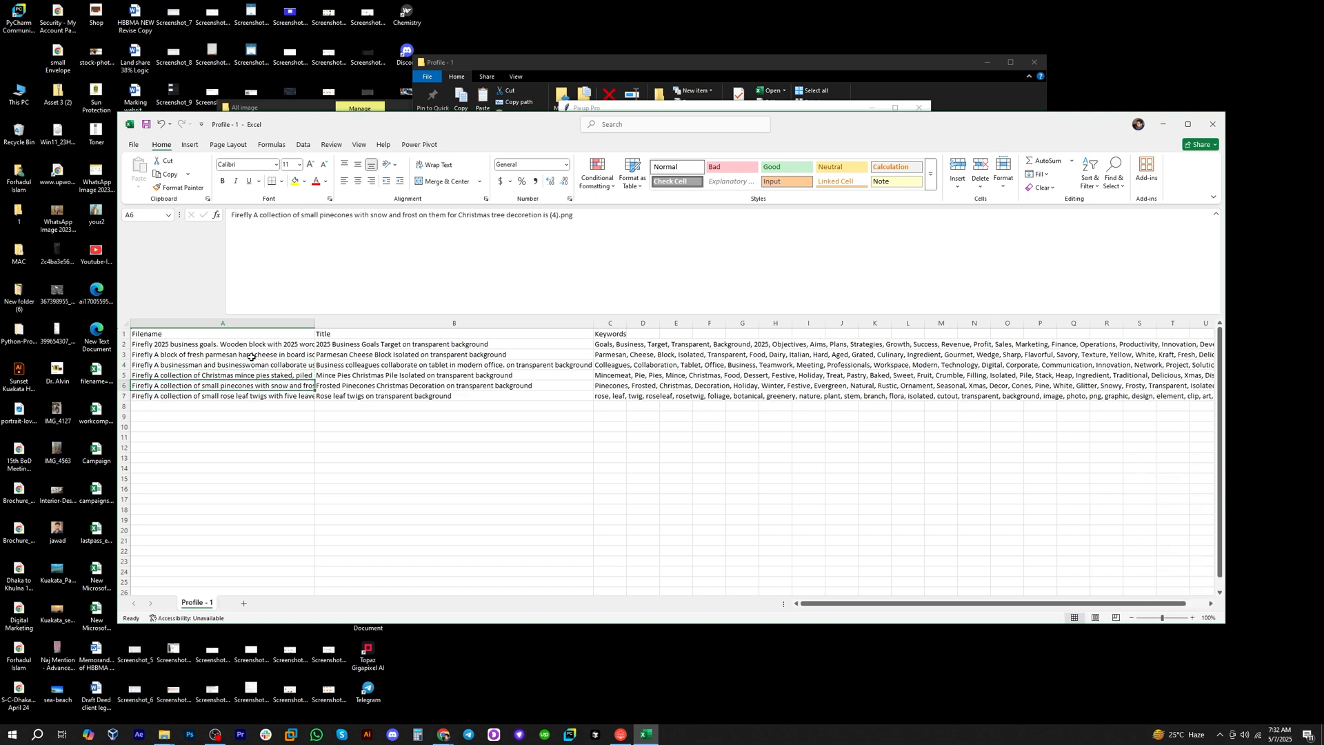
key(Down)
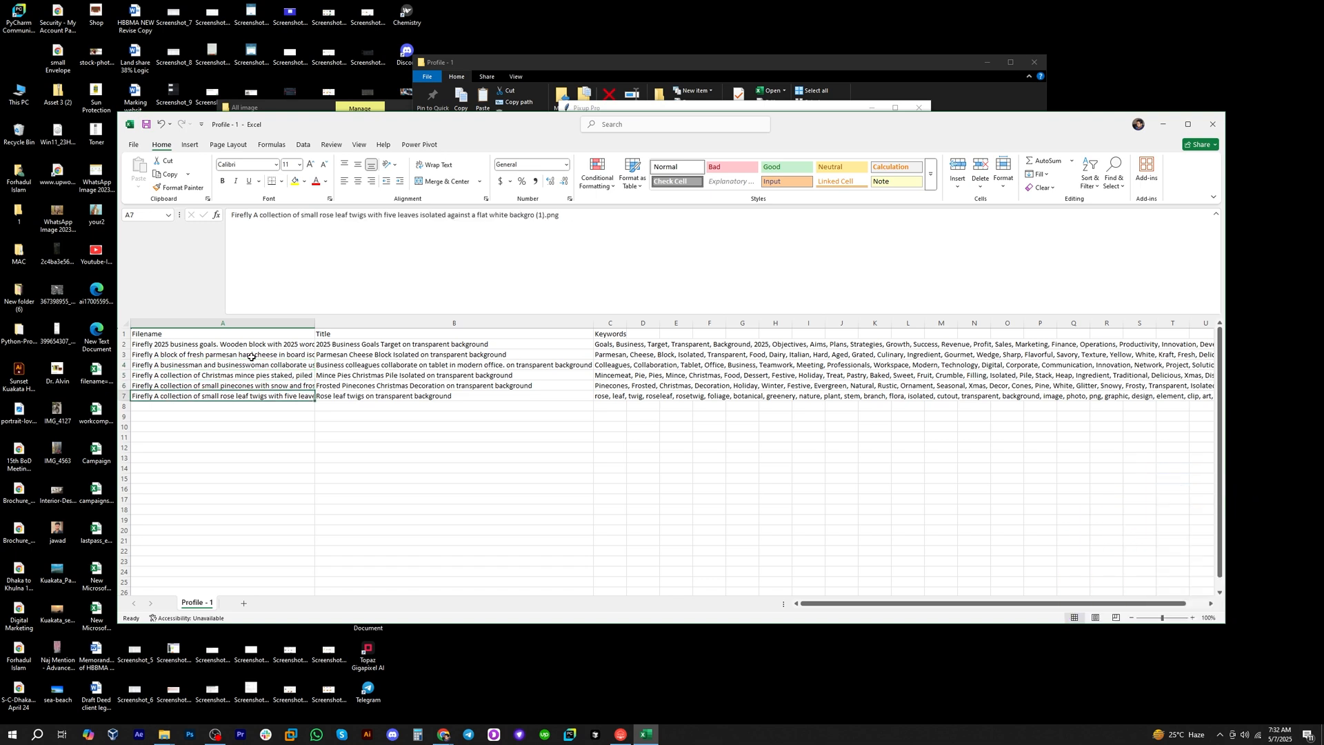
key(Up)
key(Down)
key(Up)
key(Up)
Switch to Pixup Pro, revert the last rename of the Profile - 1 images, and check their filenames in the folder window before returning.
key(alt+Tab)
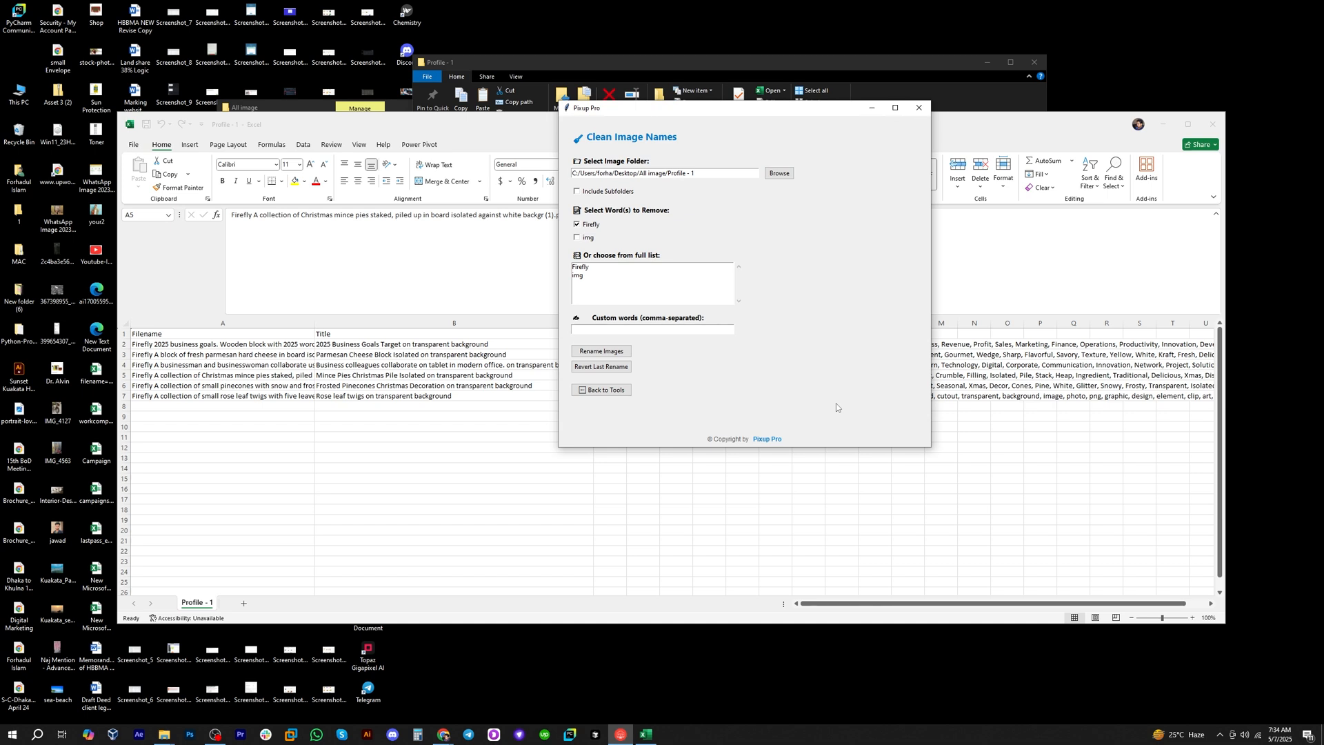
click(587, 370)
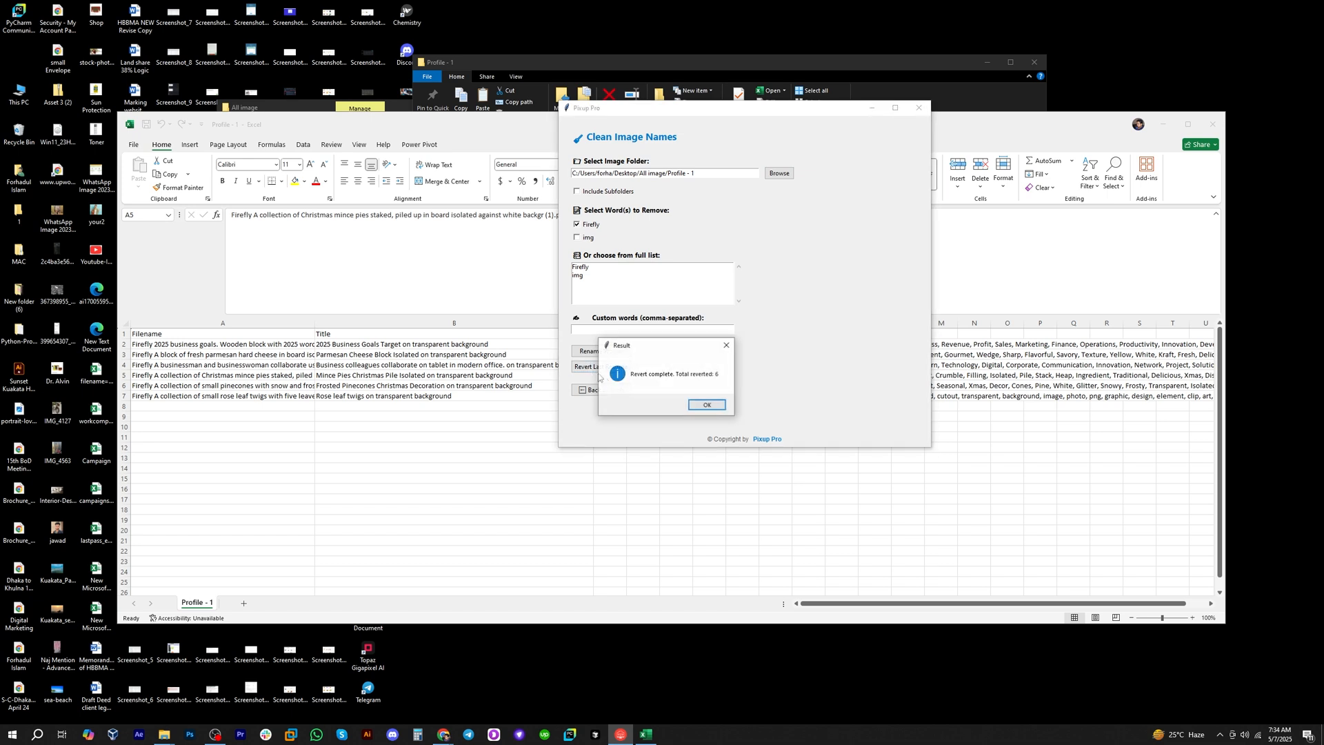
click(703, 403)
drag(529, 59, 453, 56)
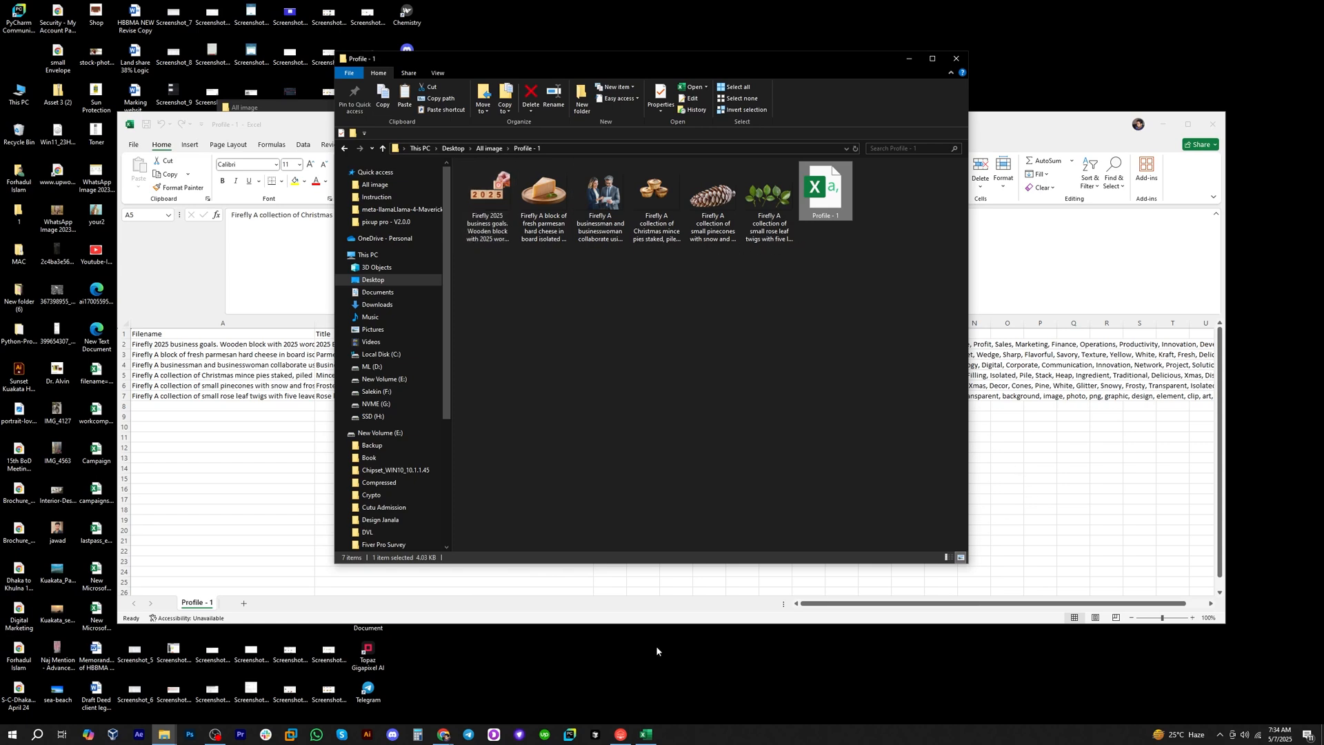
click(621, 735)
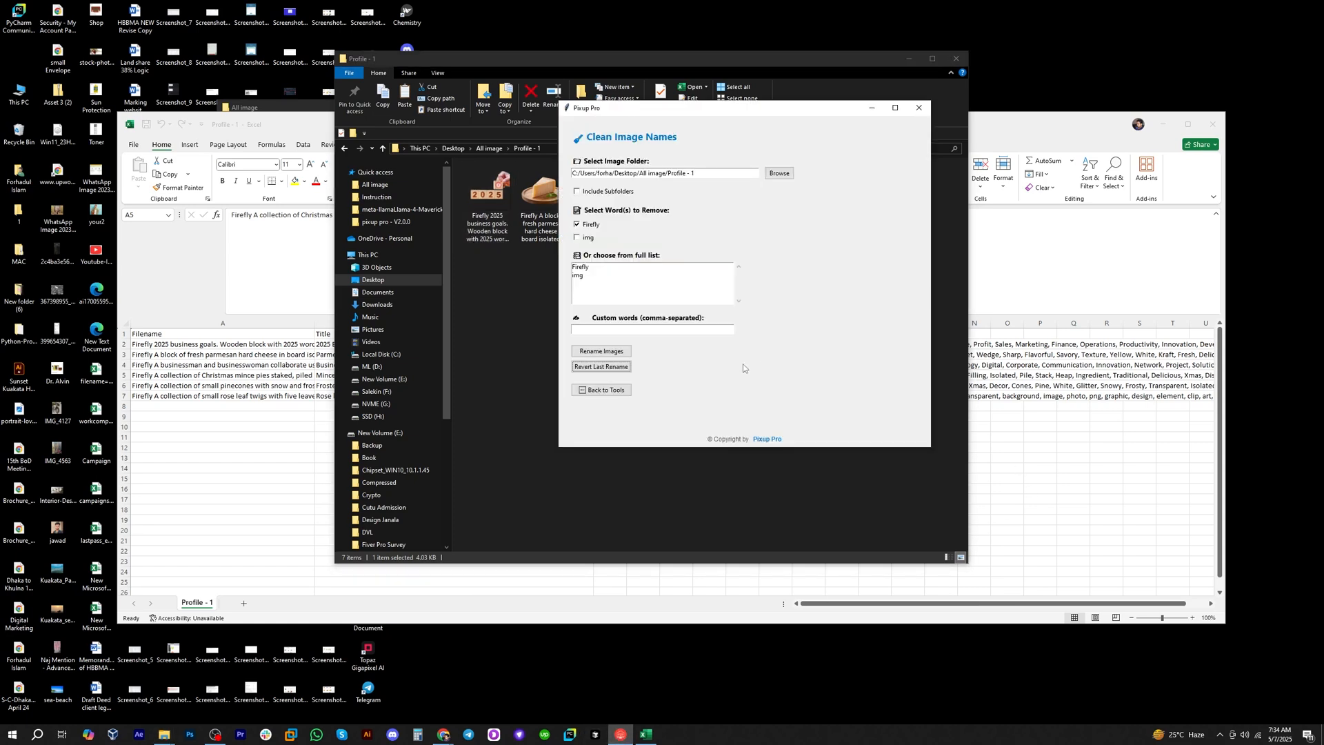